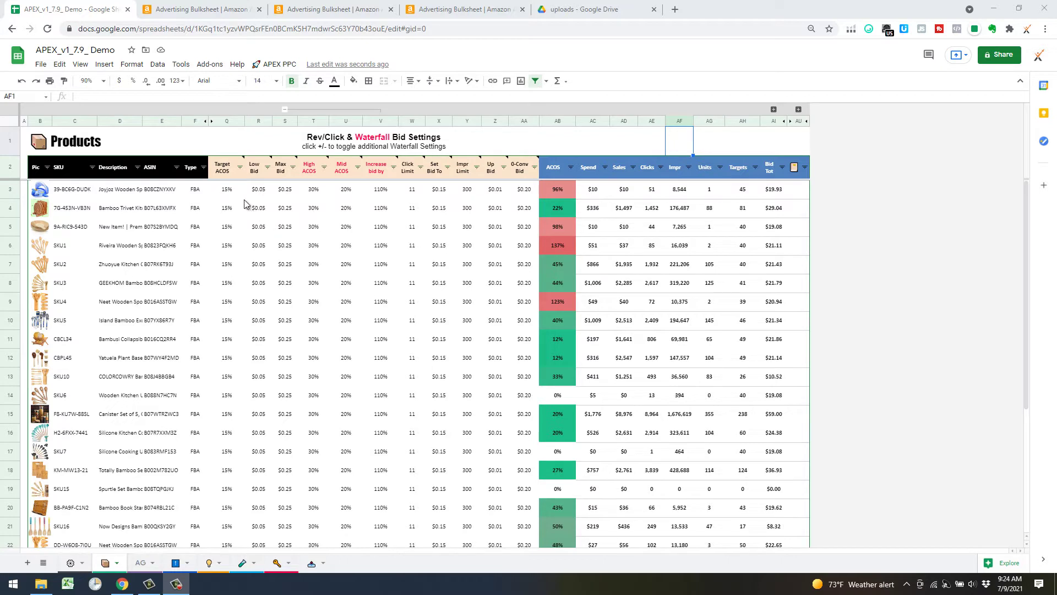
Dismiss the Target ACOS note and check a Max Bid value in row 9
mouse_move(223, 175)
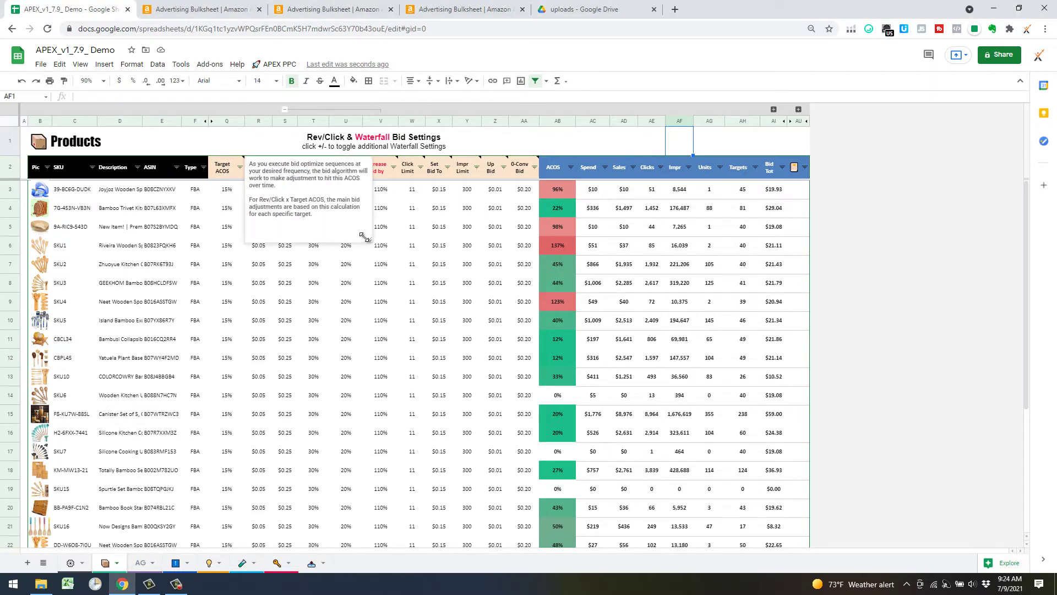
left_click(378, 210)
left_click(279, 309)
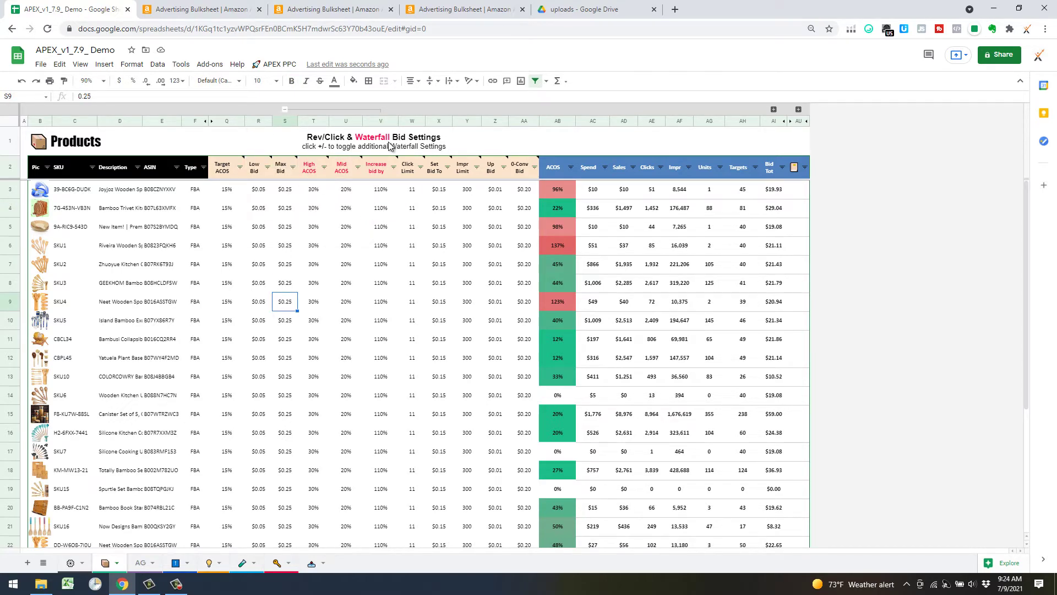
On the Settings sheet, change the Products Dashboard dropdown in D21 to All
left_click(72, 562)
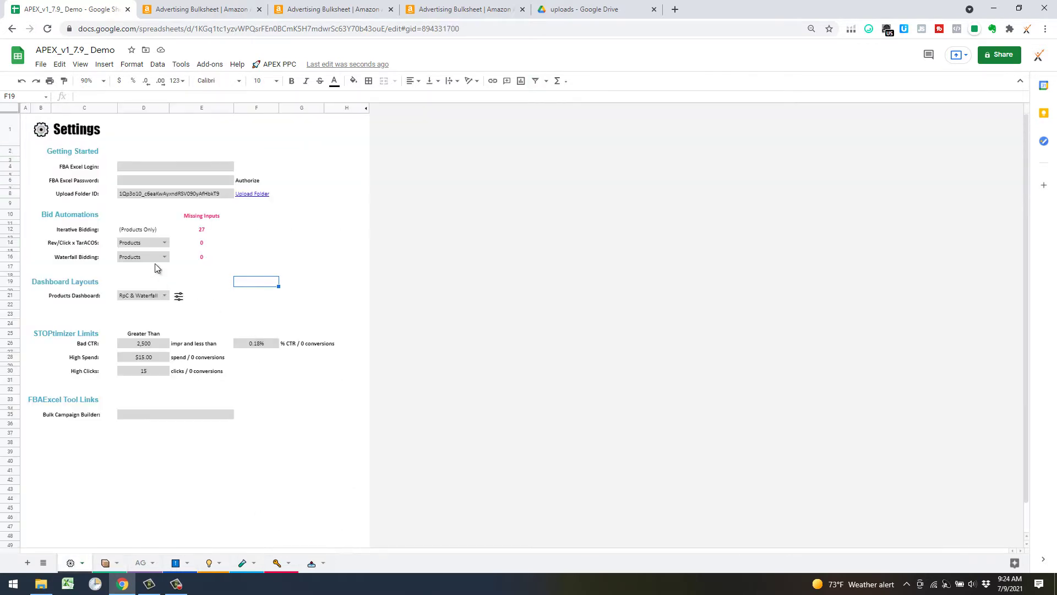
left_click(148, 258)
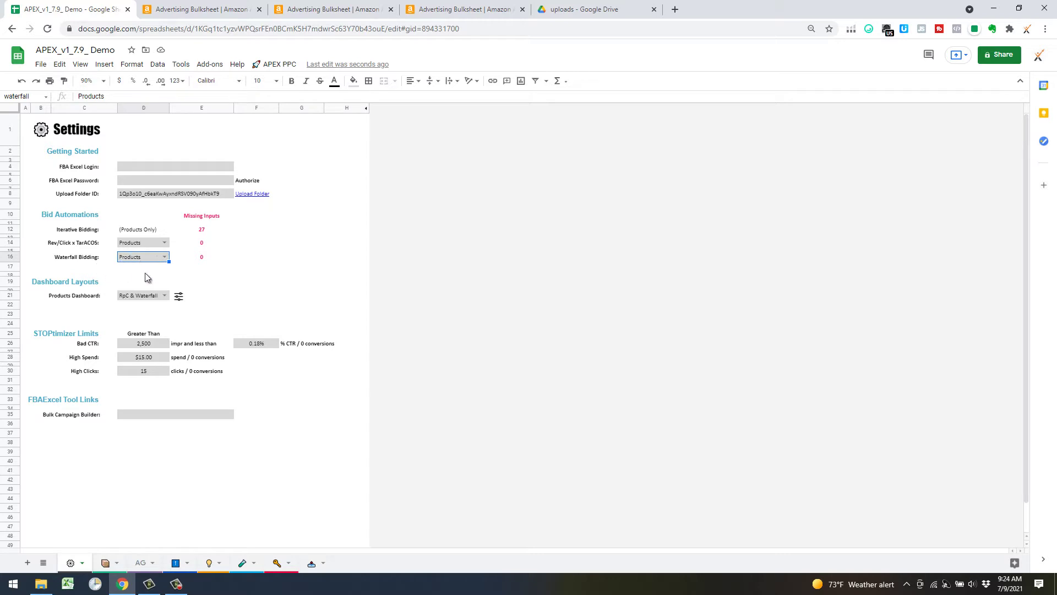
left_click(166, 296)
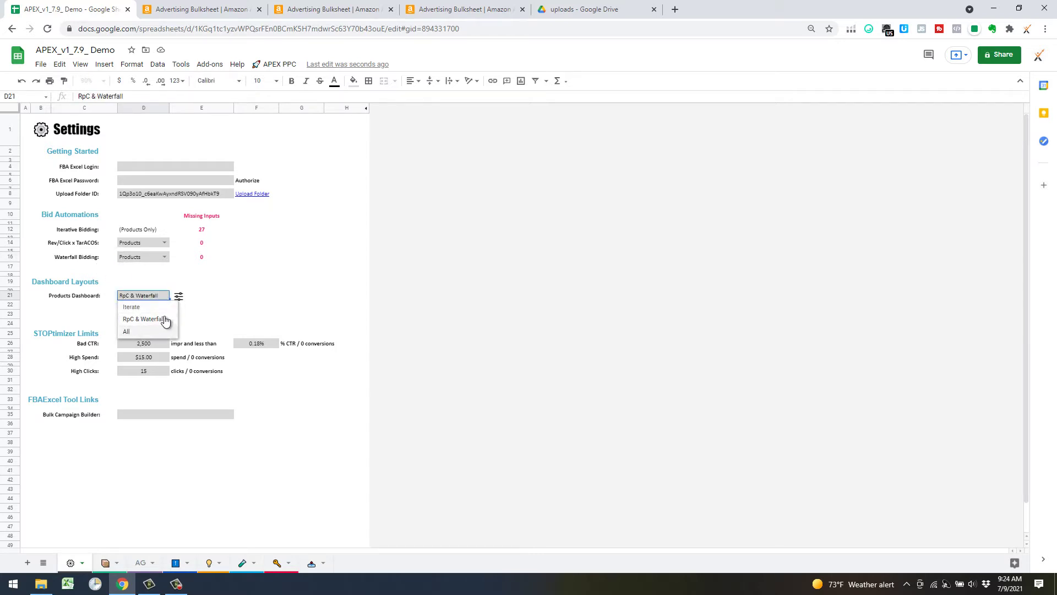
left_click(129, 331)
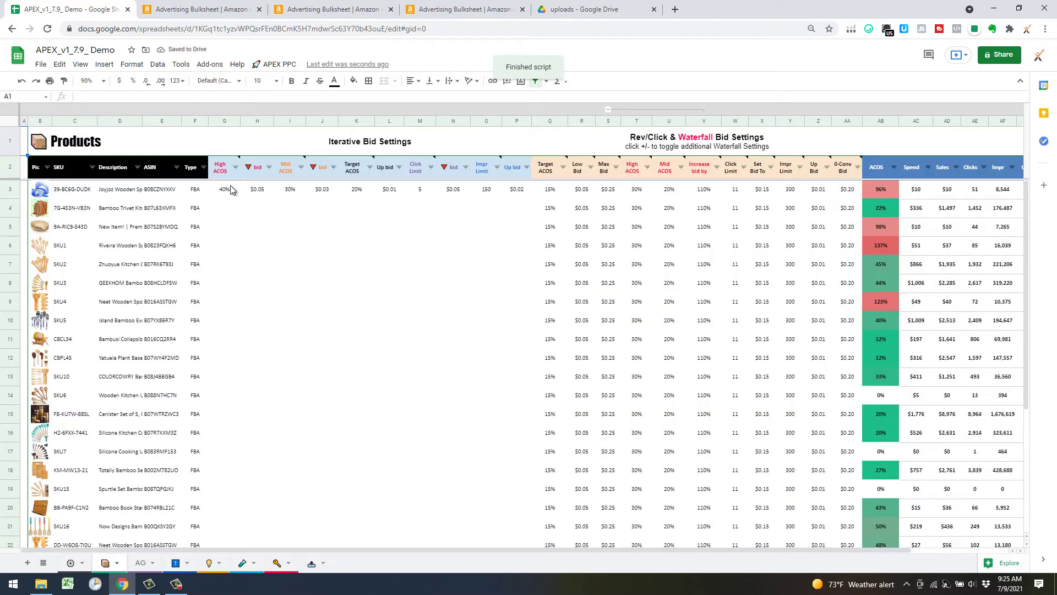
left_click(231, 190)
left_click(517, 193)
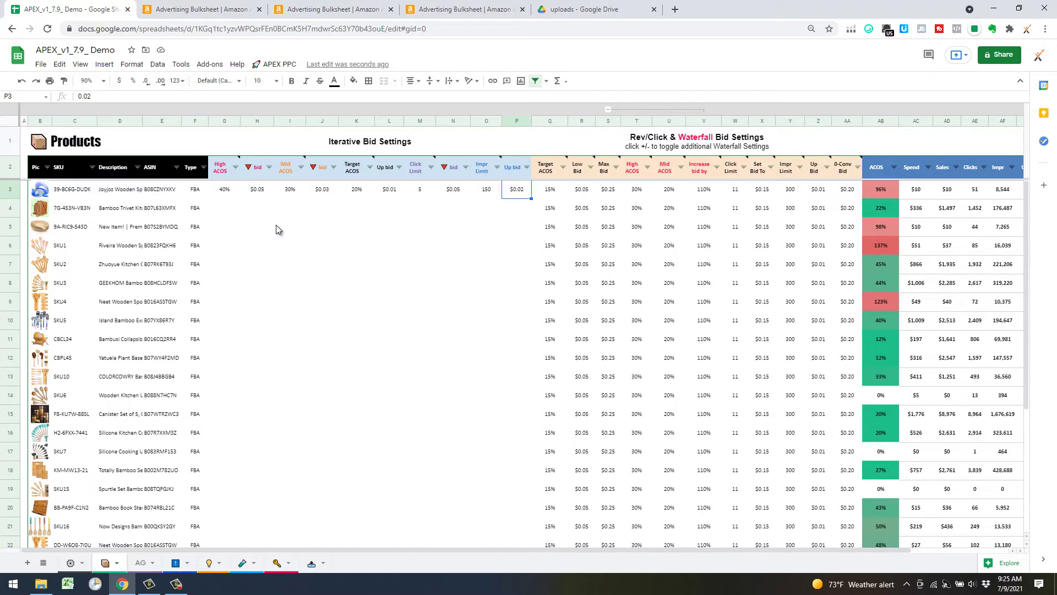
left_click(391, 283)
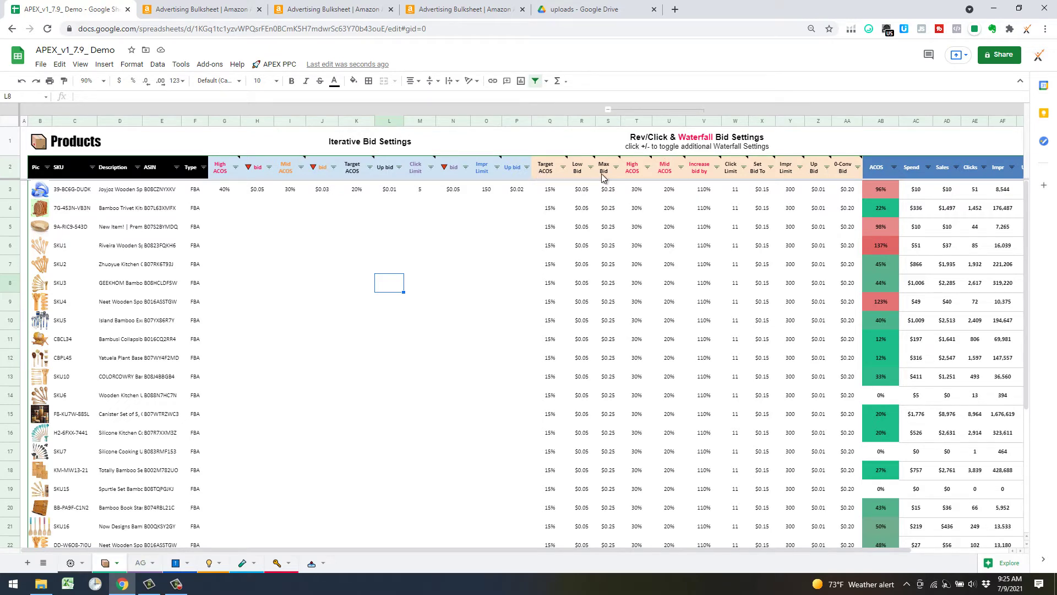
mouse_move(545, 174)
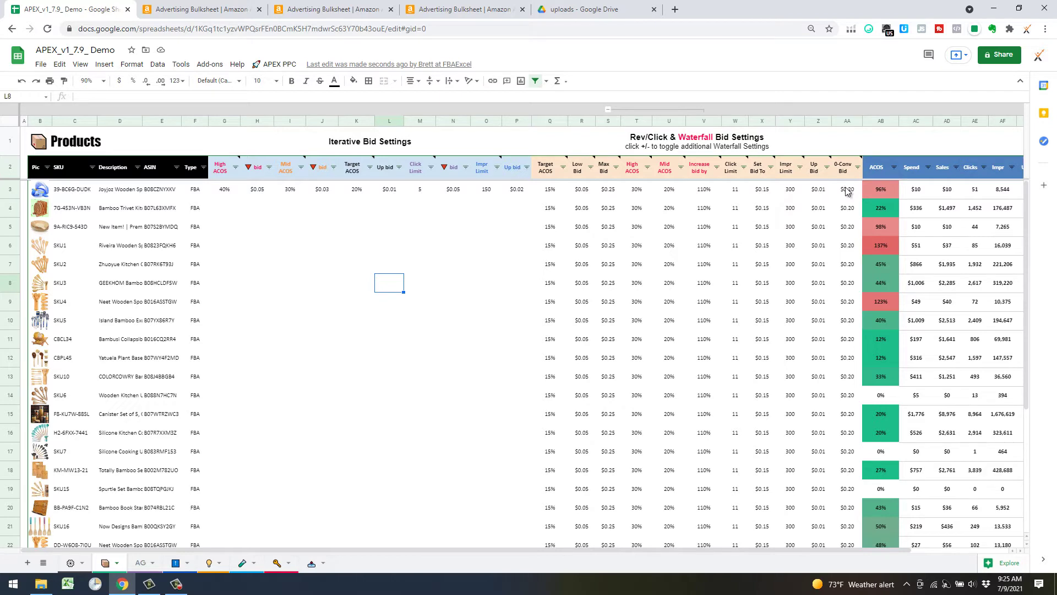
scroll(841, 195, "right", 3)
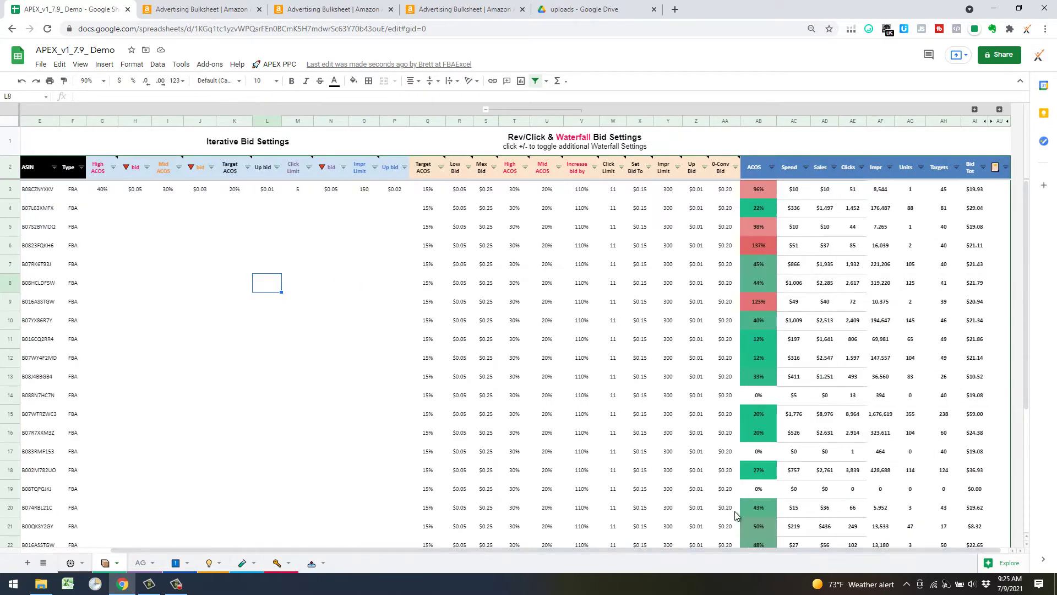
mouse_move(433, 175)
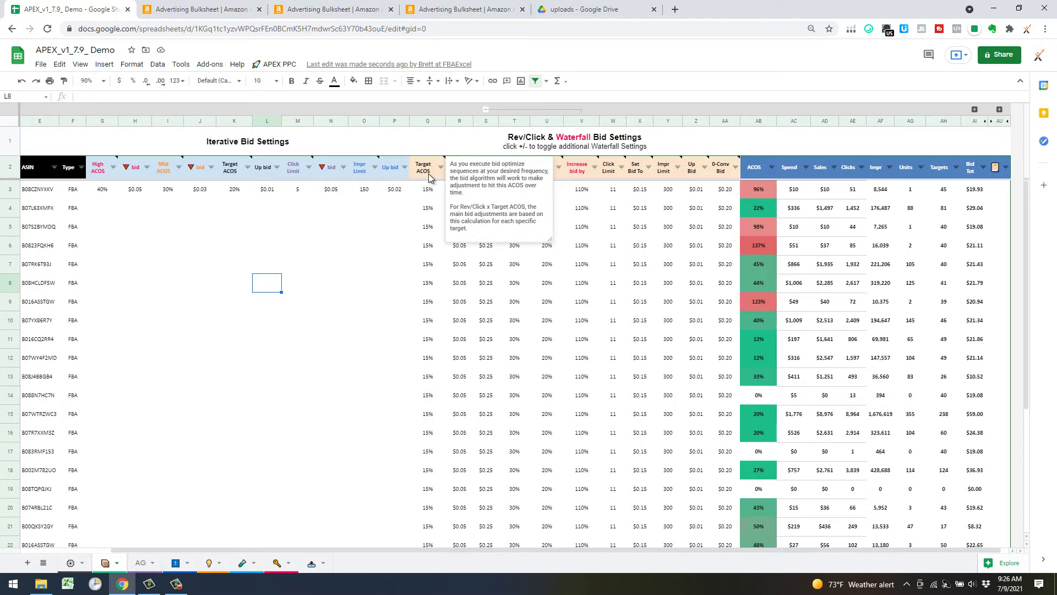
left_click(376, 226)
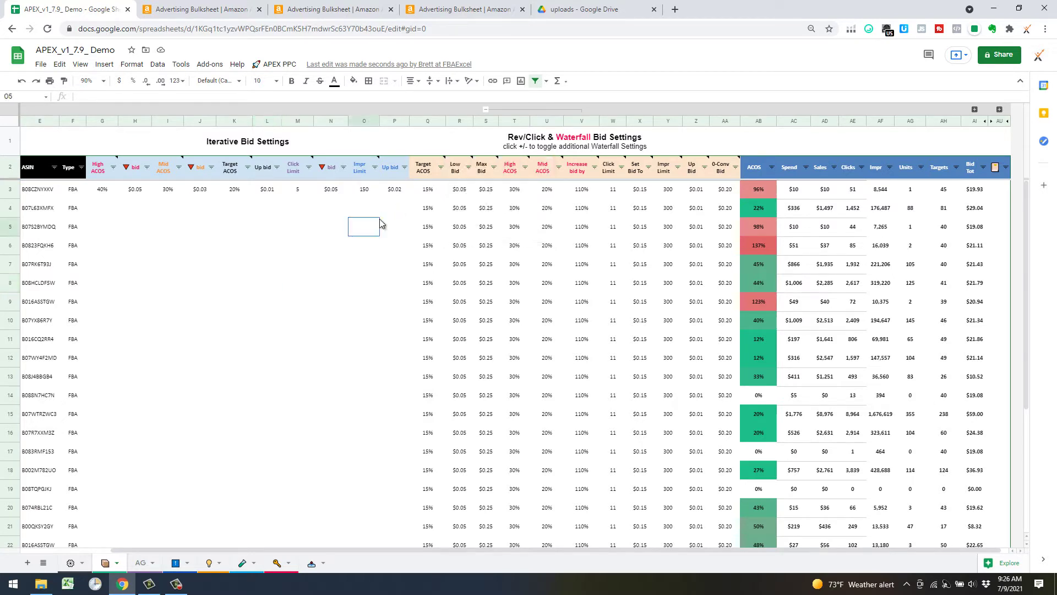
left_click(353, 260)
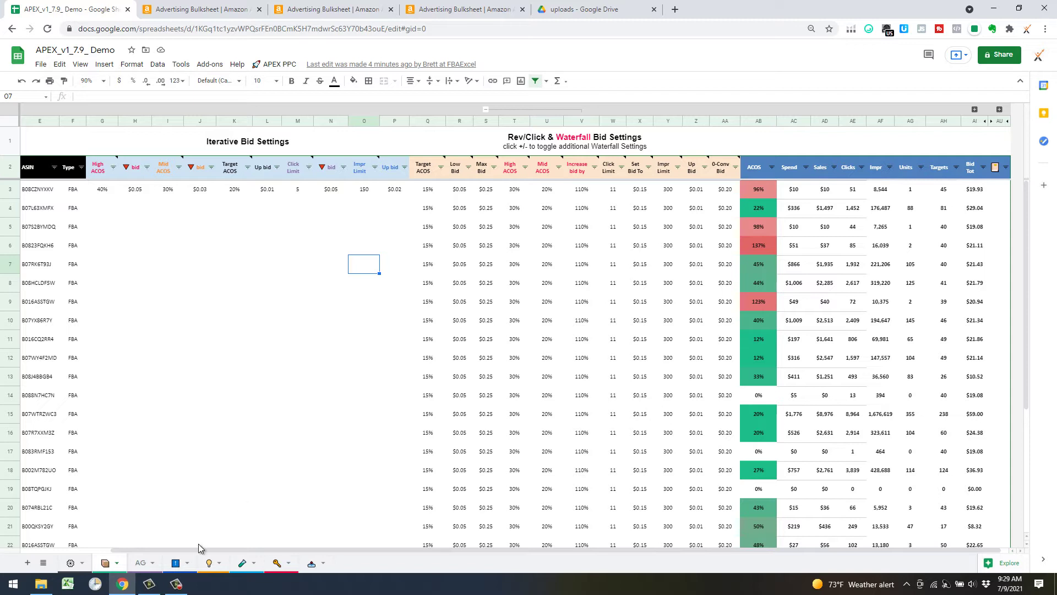
left_click(178, 562)
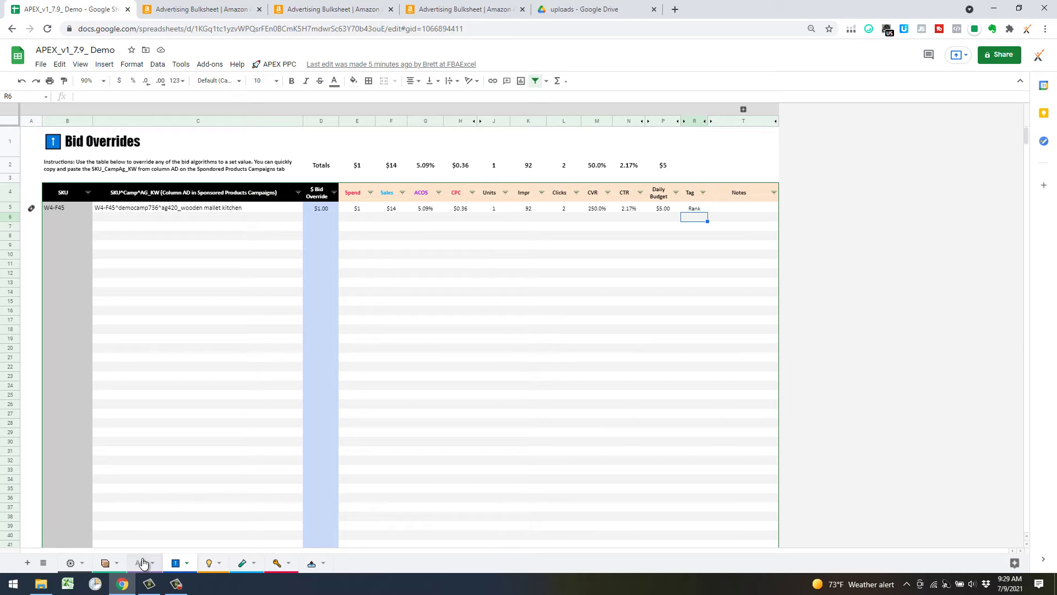
left_click(105, 563)
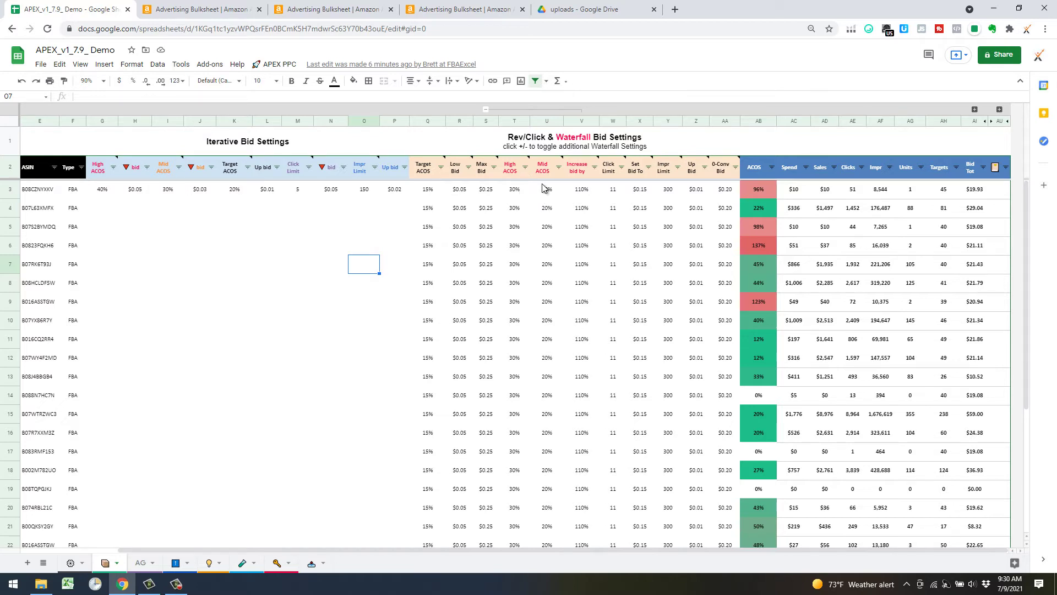
mouse_move(512, 184)
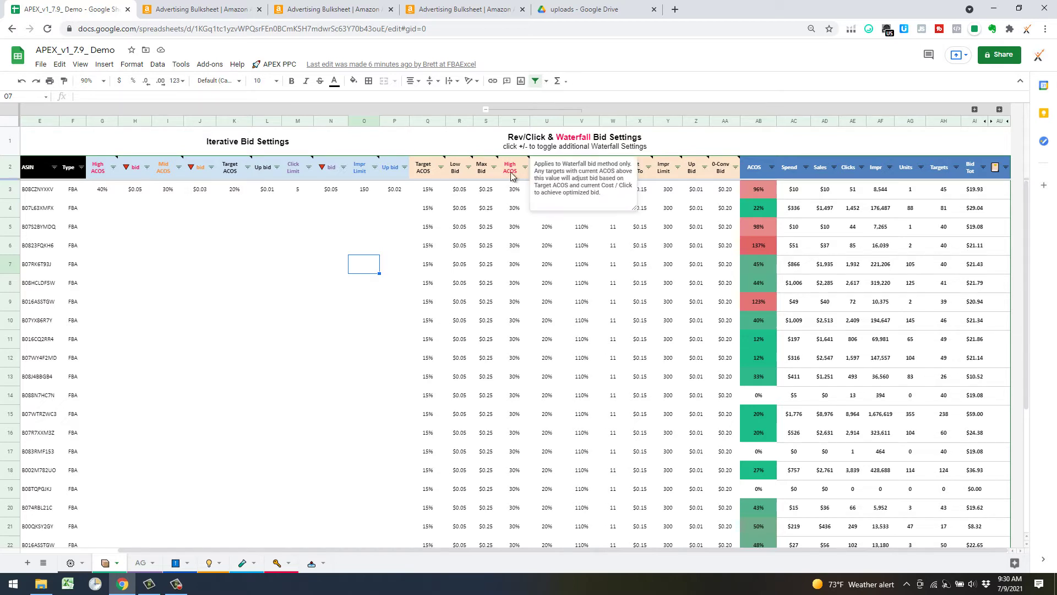
left_click(673, 141)
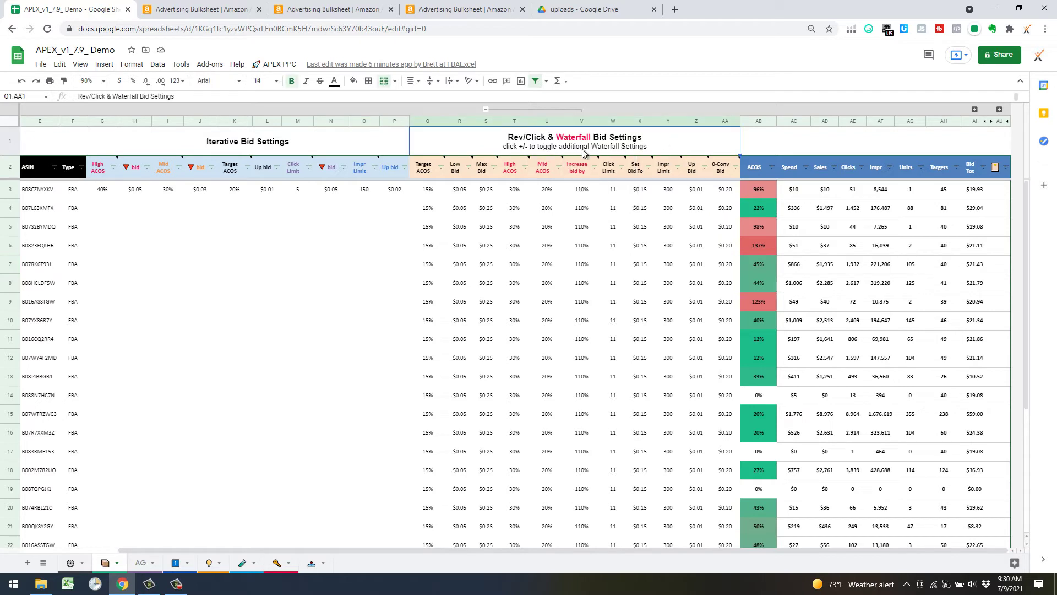
mouse_move(565, 161)
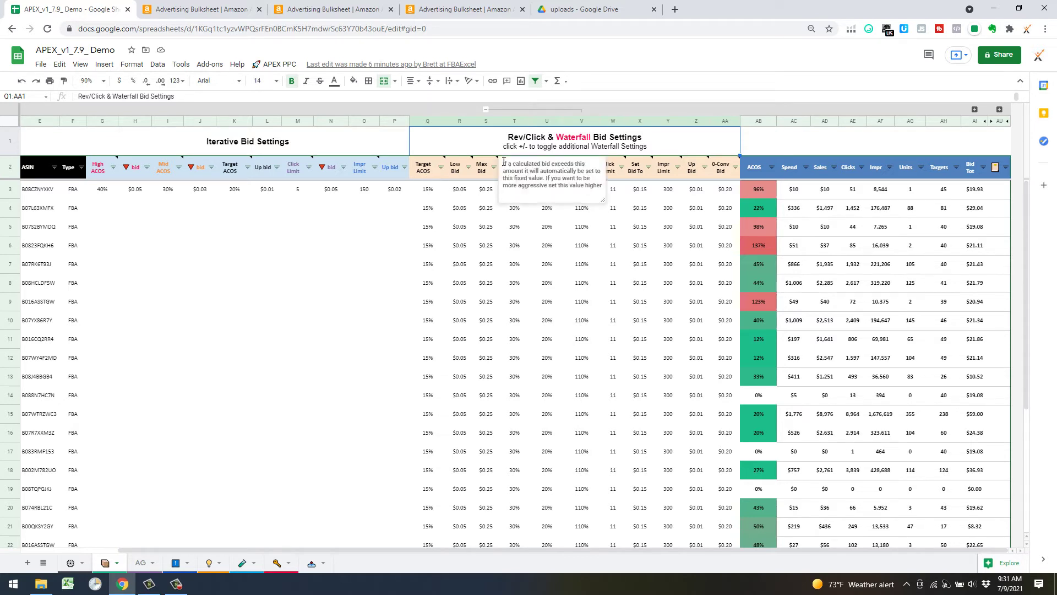
left_click(769, 147)
mouse_move(706, 158)
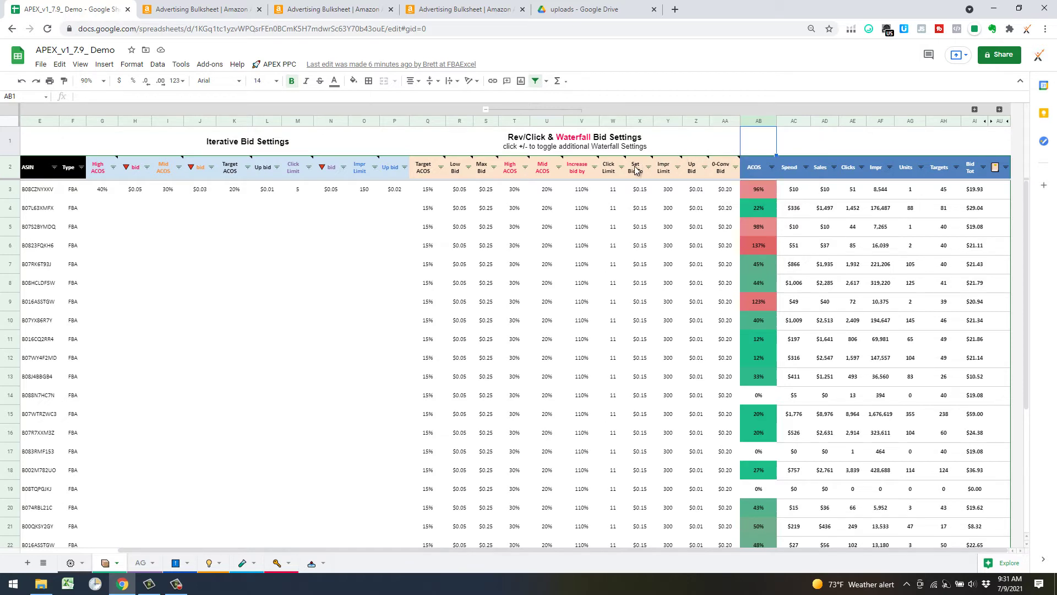
left_click(548, 193)
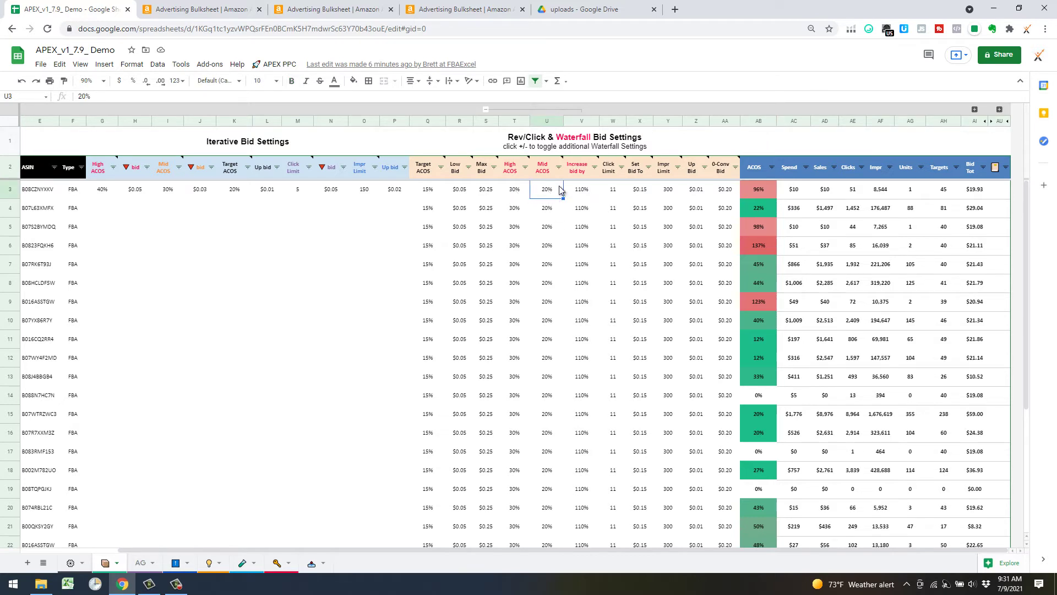
left_click(690, 142)
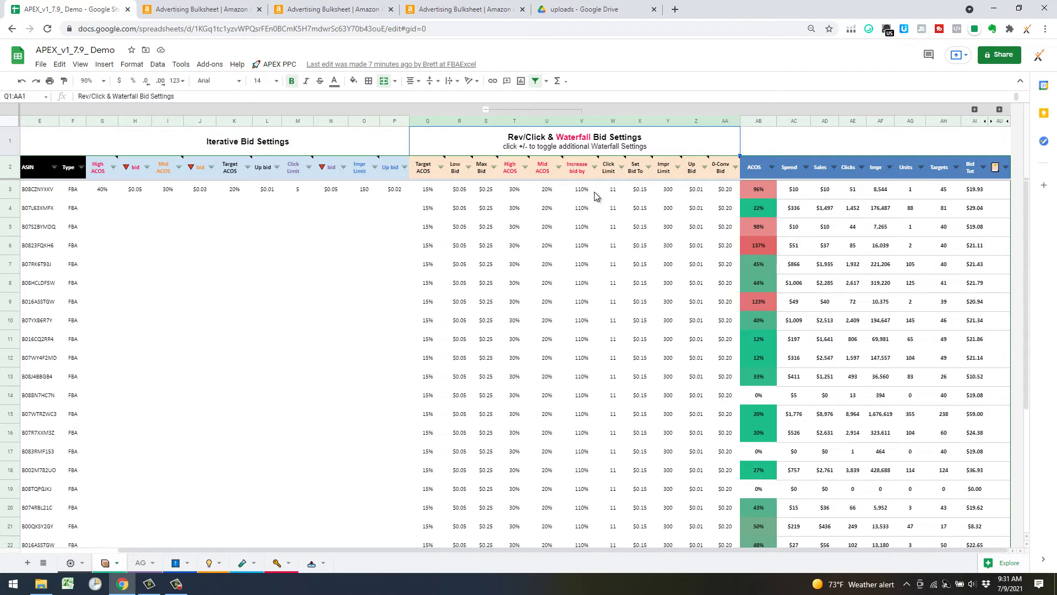
mouse_move(552, 192)
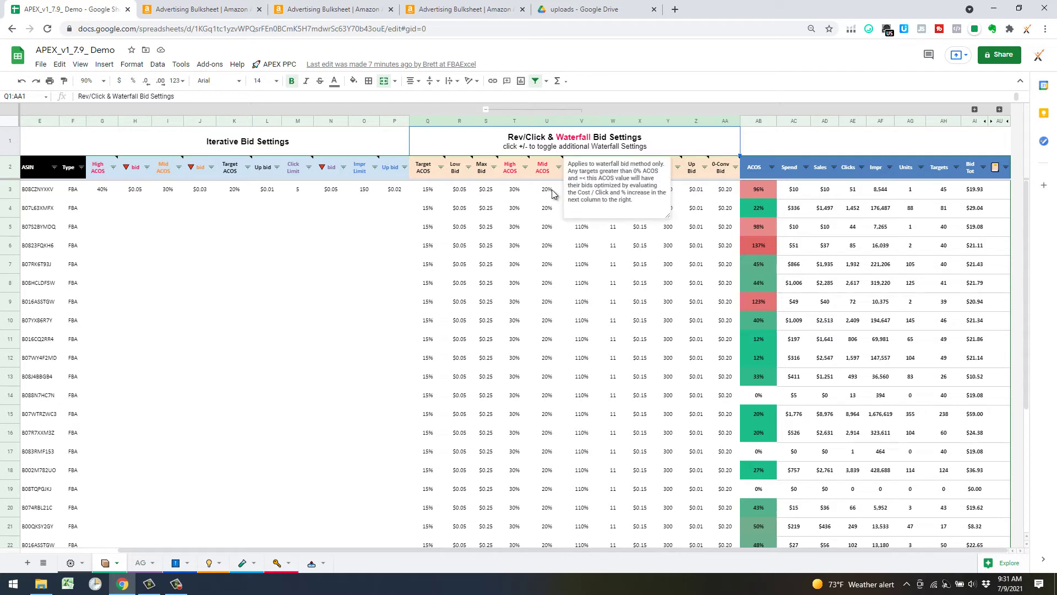
left_click(771, 143)
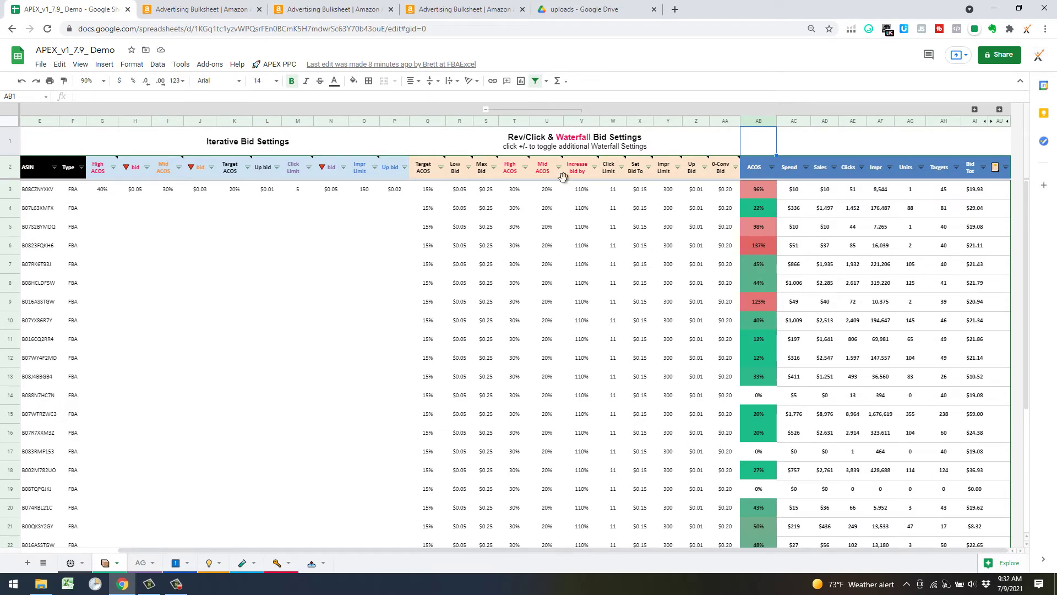
left_click(718, 140)
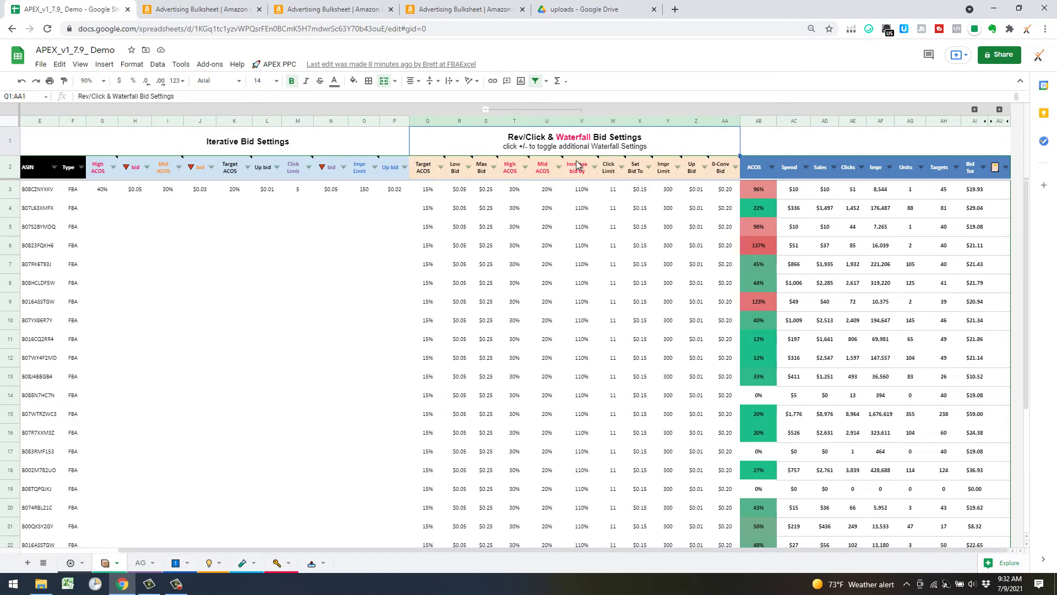
mouse_move(542, 169)
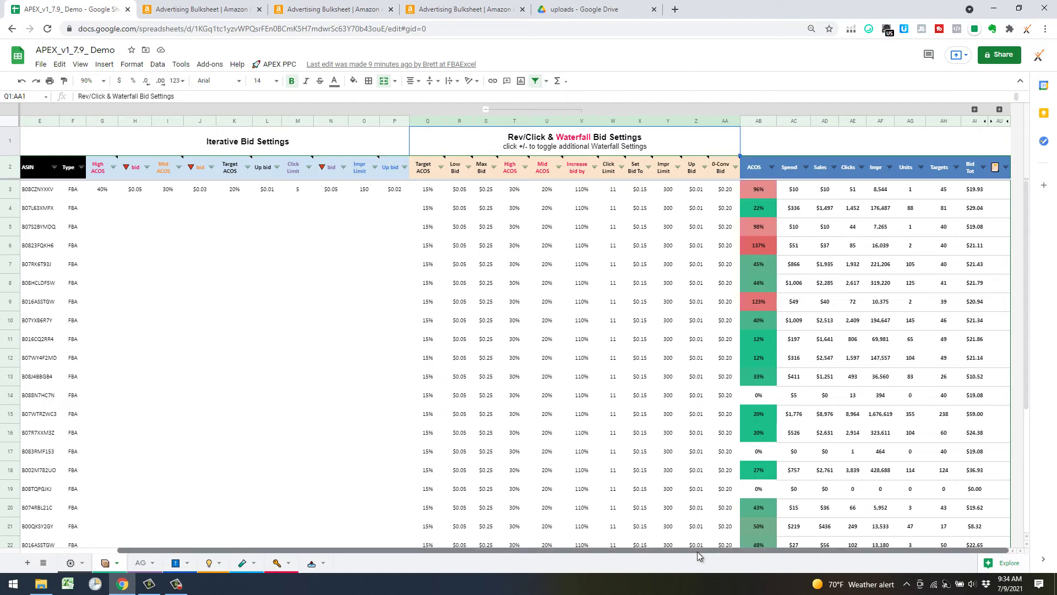
left_click_drag(698, 551, 275, 554)
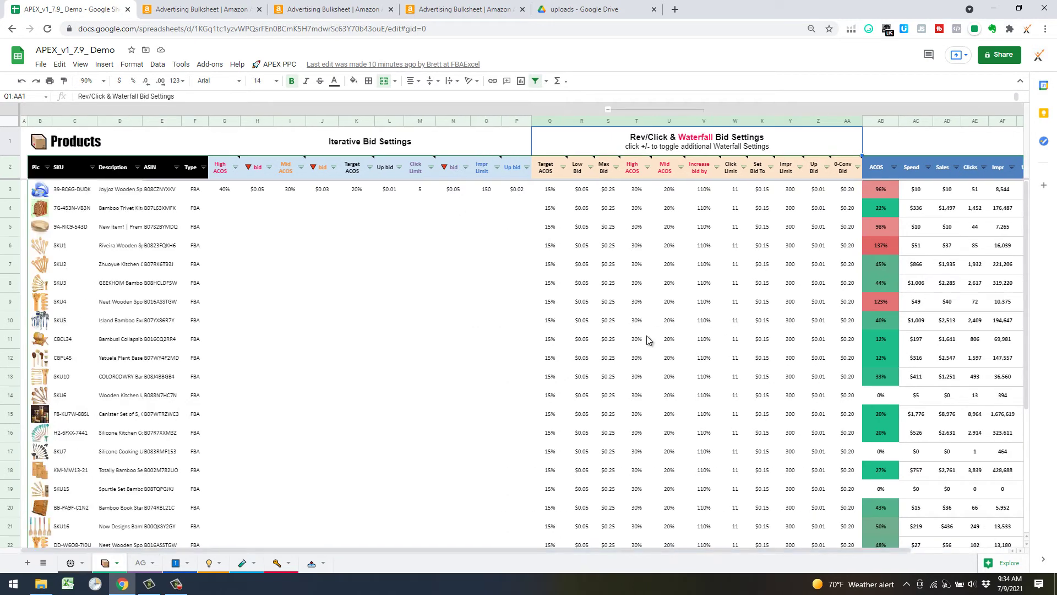
left_click(142, 563)
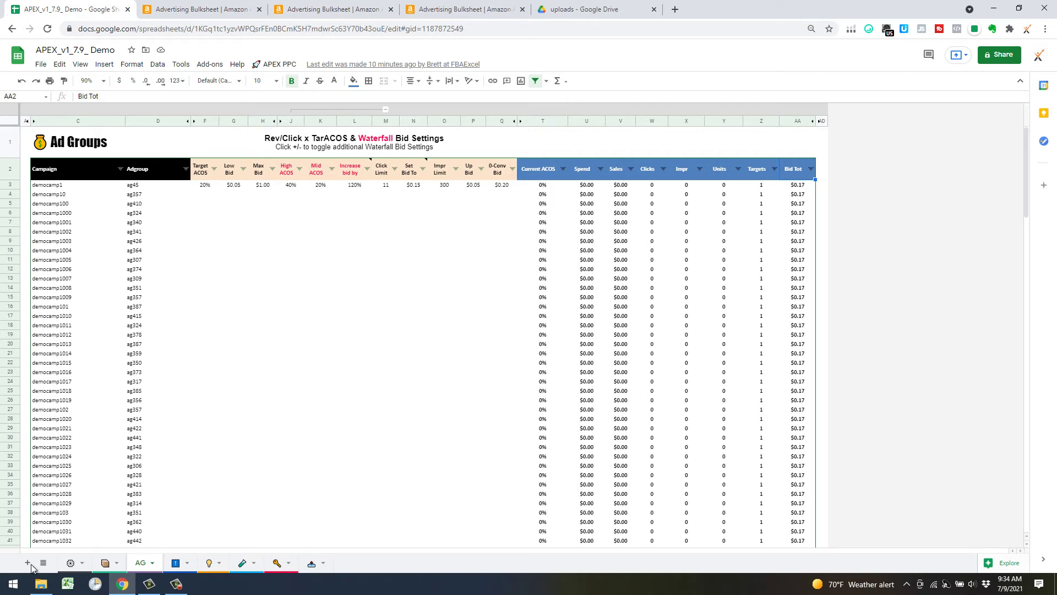
left_click(110, 564)
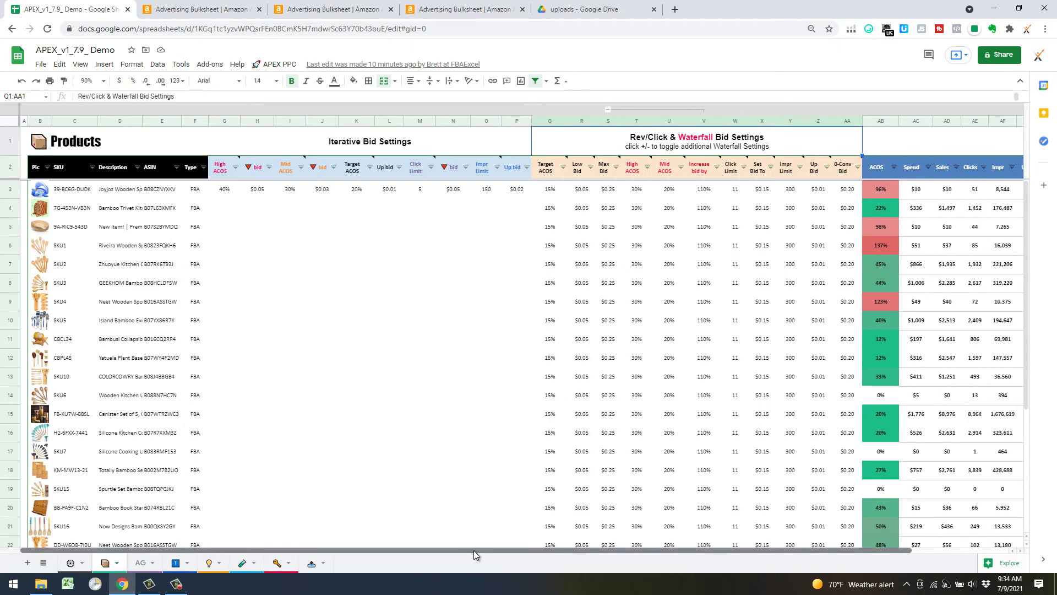
left_click(289, 192)
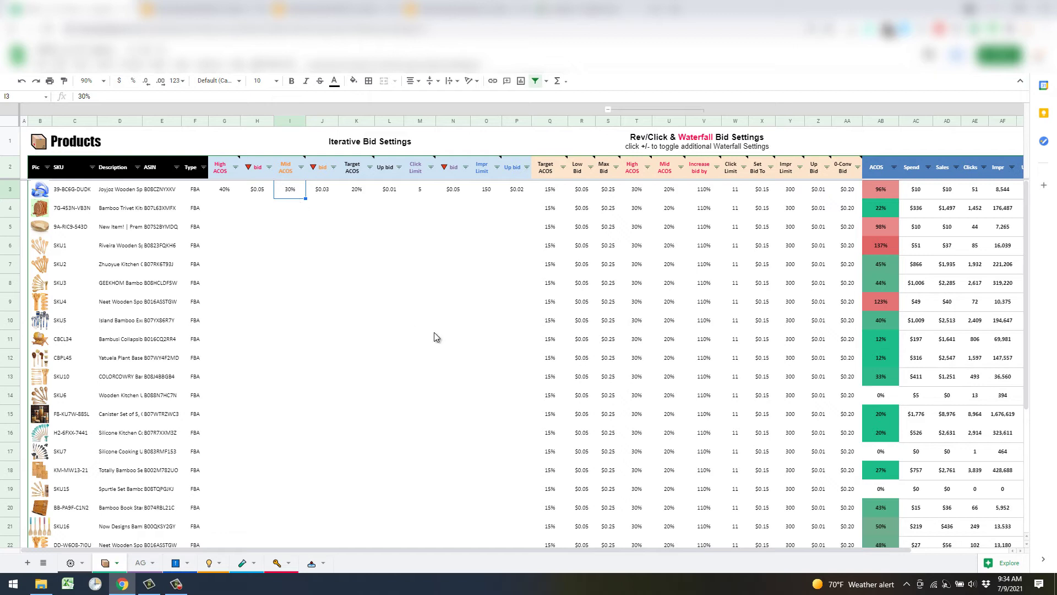
In Bulk Operations, include zero-impression campaign items and choose a Customize date range
left_click(386, 9)
left_click(319, 146)
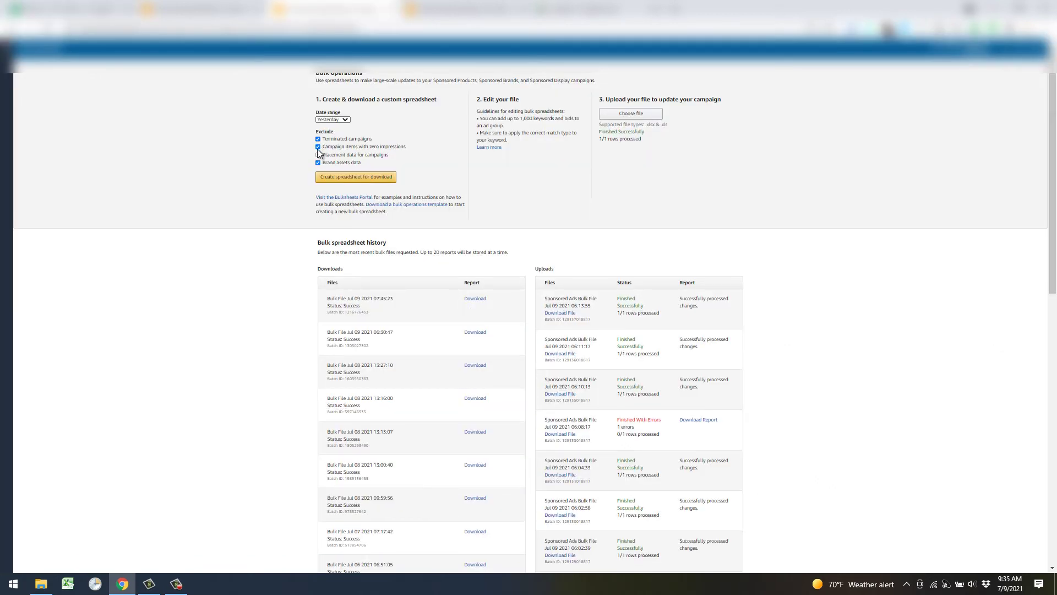
left_click(345, 121)
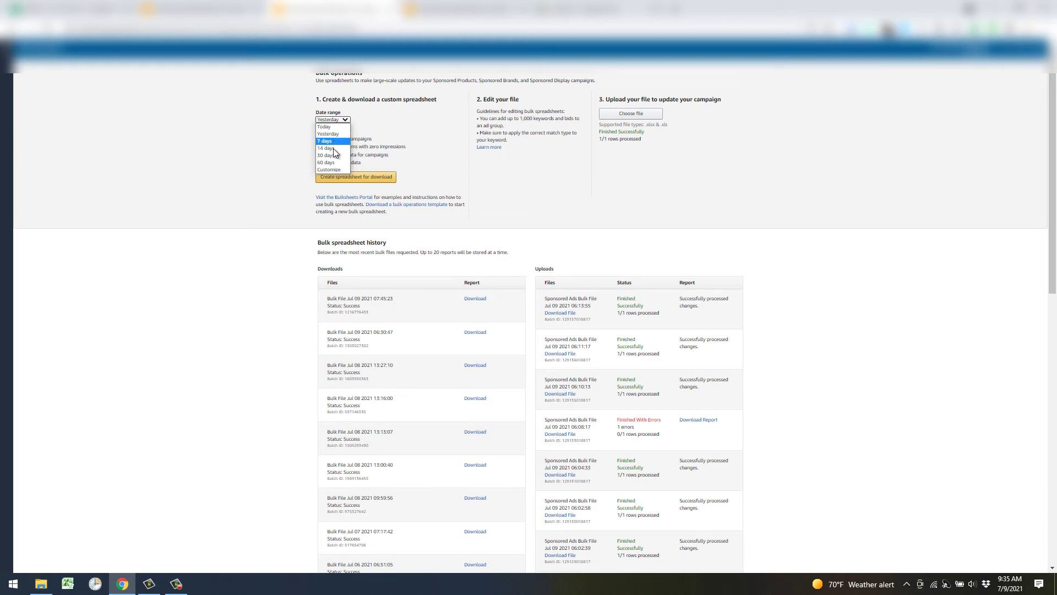
left_click(330, 169)
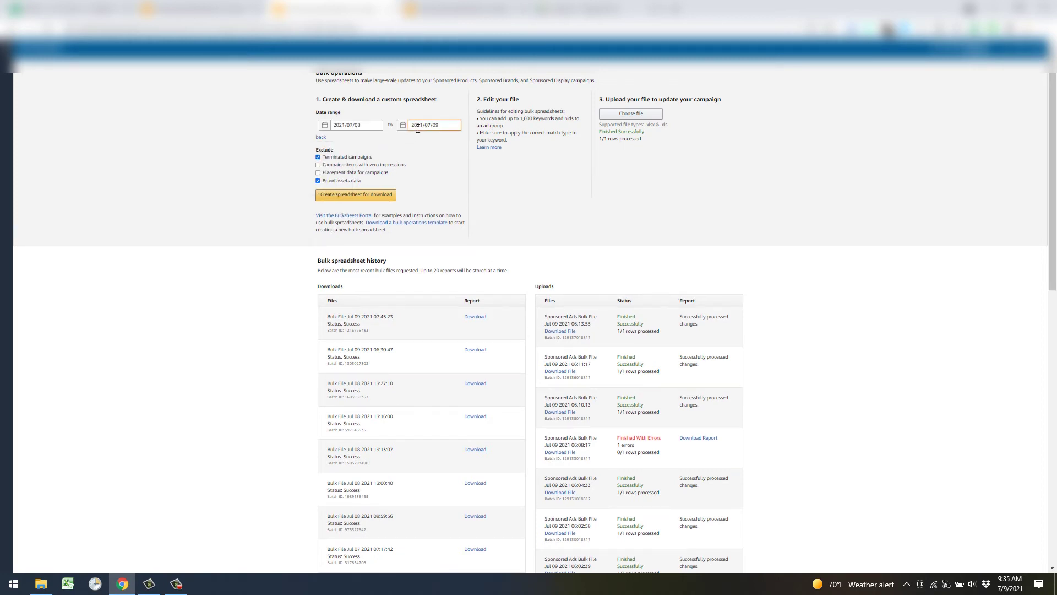
Set the custom date range to 2021/06/30 – 2021/07/07 and return to the spreadsheet
left_click(435, 126)
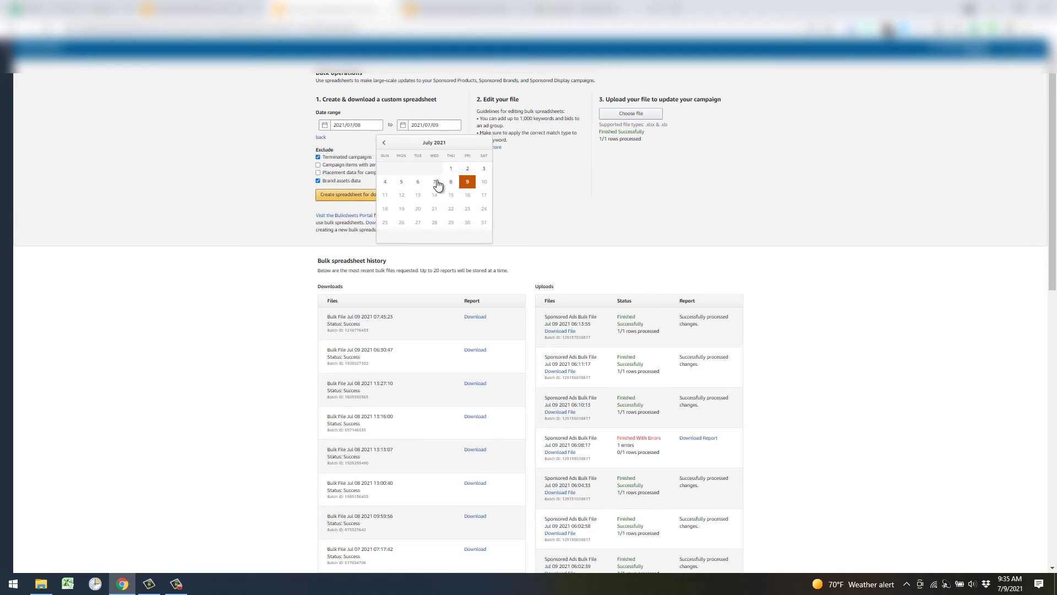
left_click(435, 181)
left_click(367, 125)
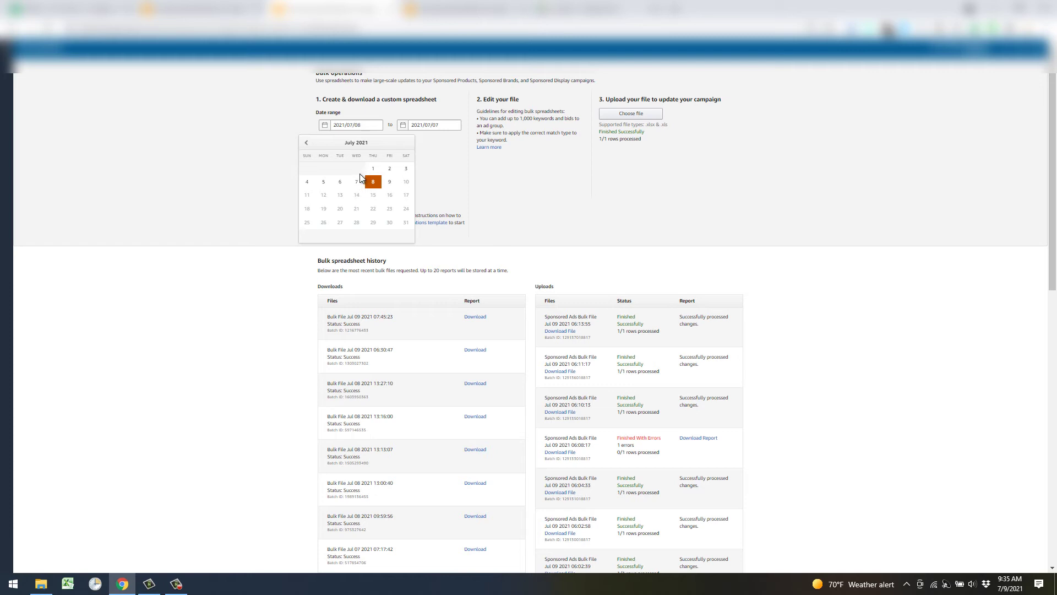
left_click(370, 169)
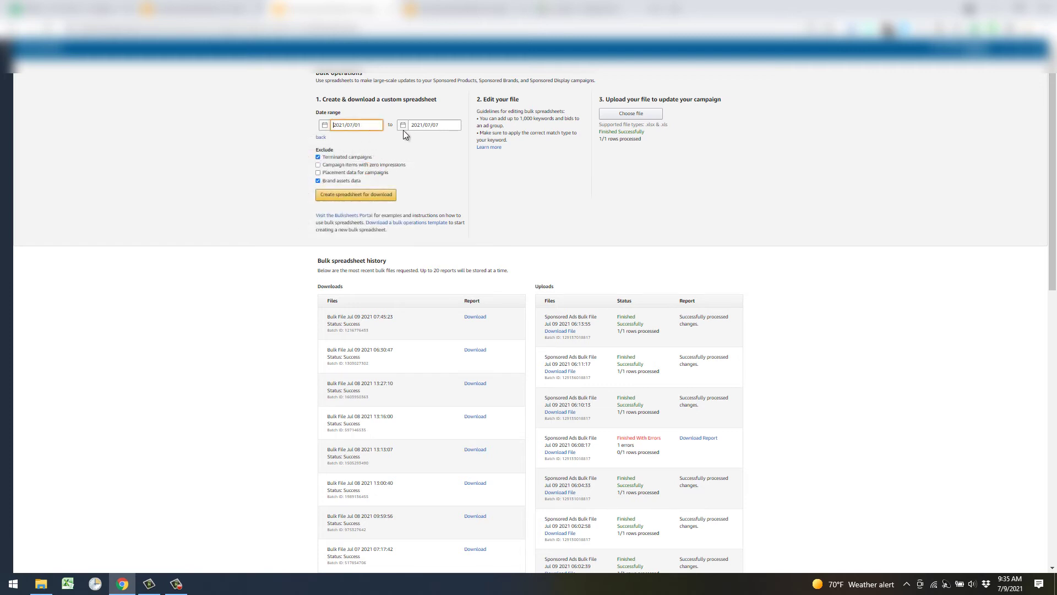
left_click(344, 125)
left_click(354, 222)
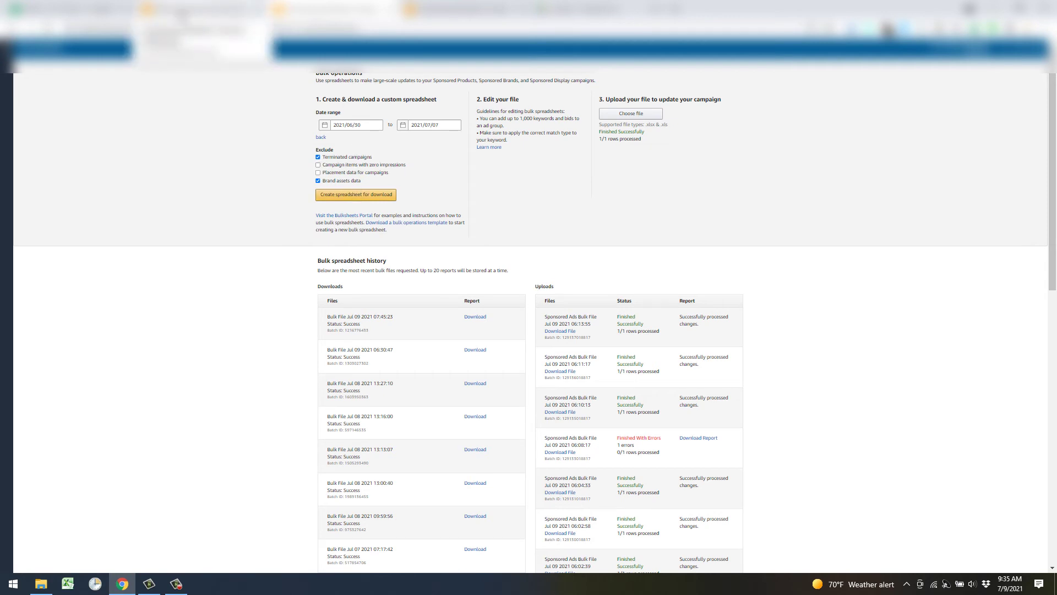
left_click(96, 10)
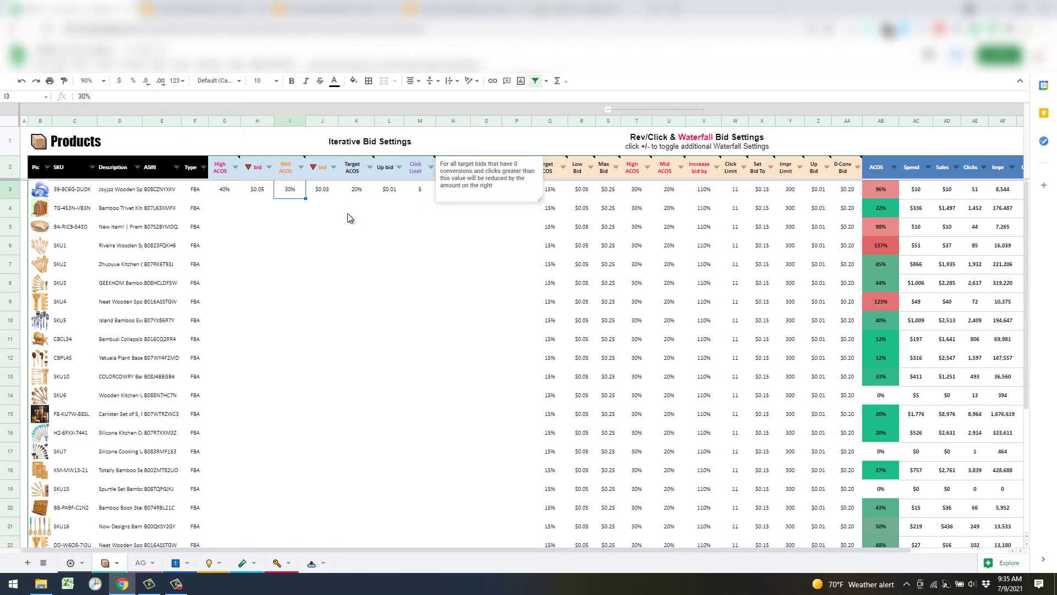
Check the first SKU's Iterative values: 40% High ACOS in G3 and $0.05 bid in H3
left_click(324, 223)
left_click(226, 189)
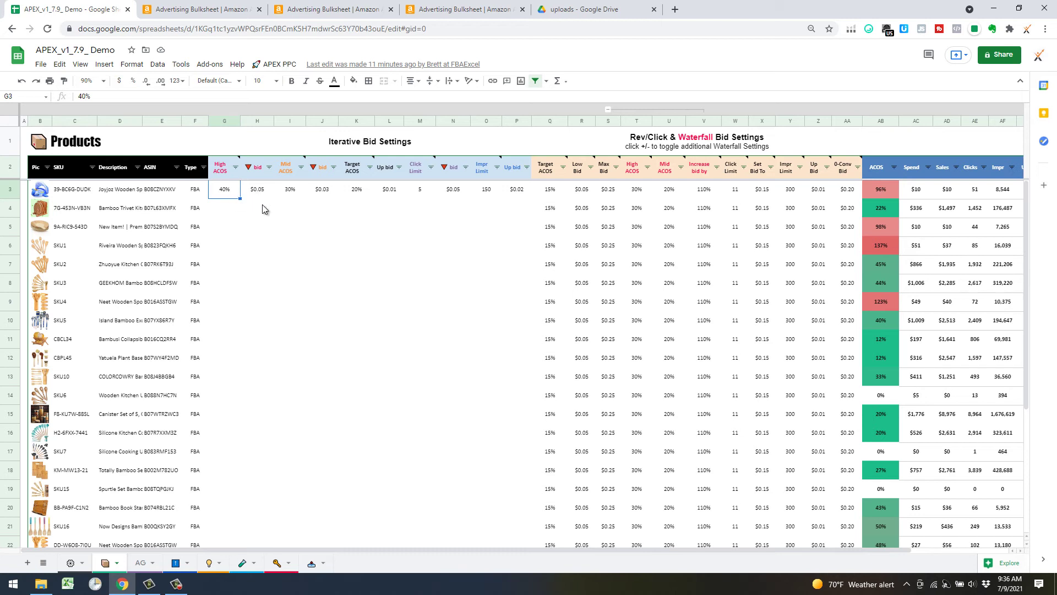
mouse_move(226, 177)
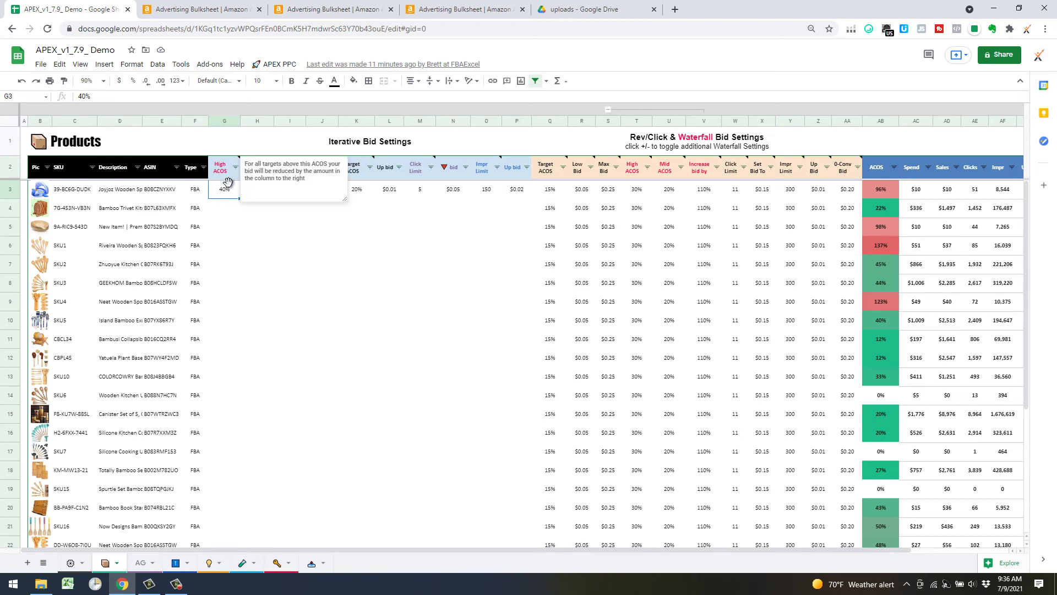
left_click(226, 209)
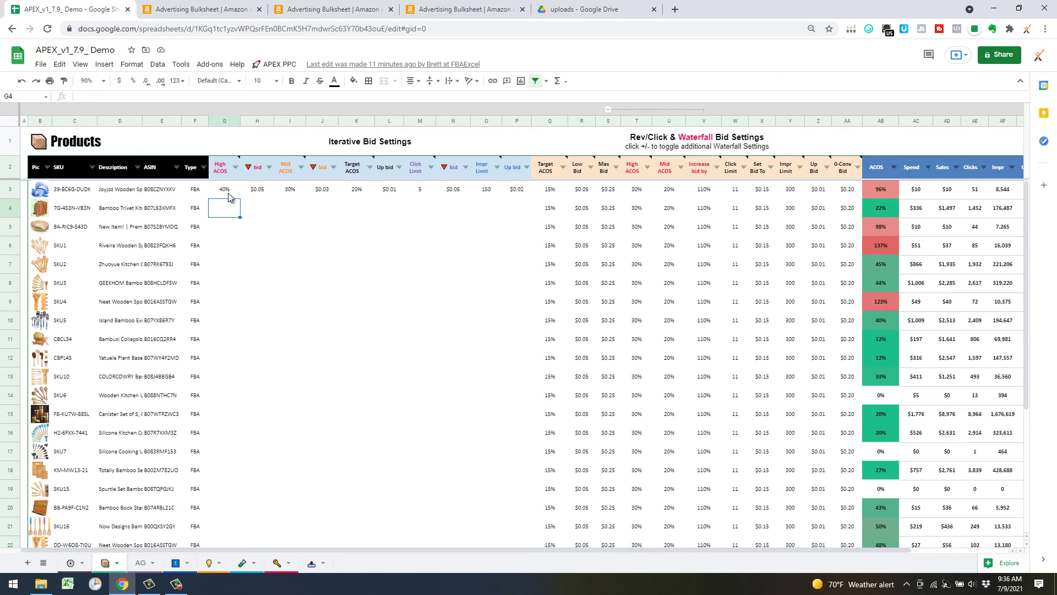
left_click(237, 195)
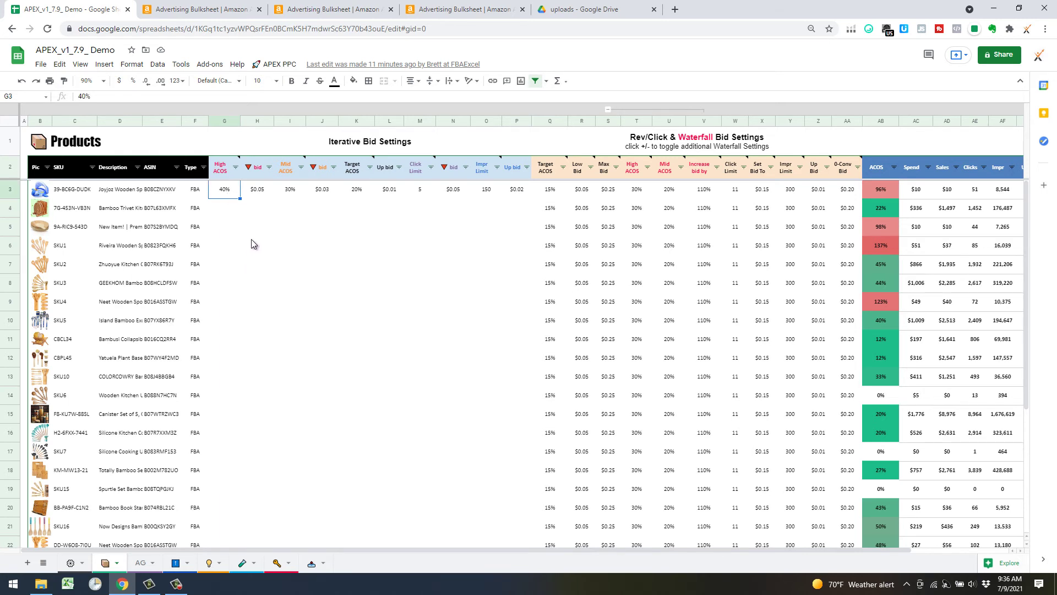
left_click(257, 195)
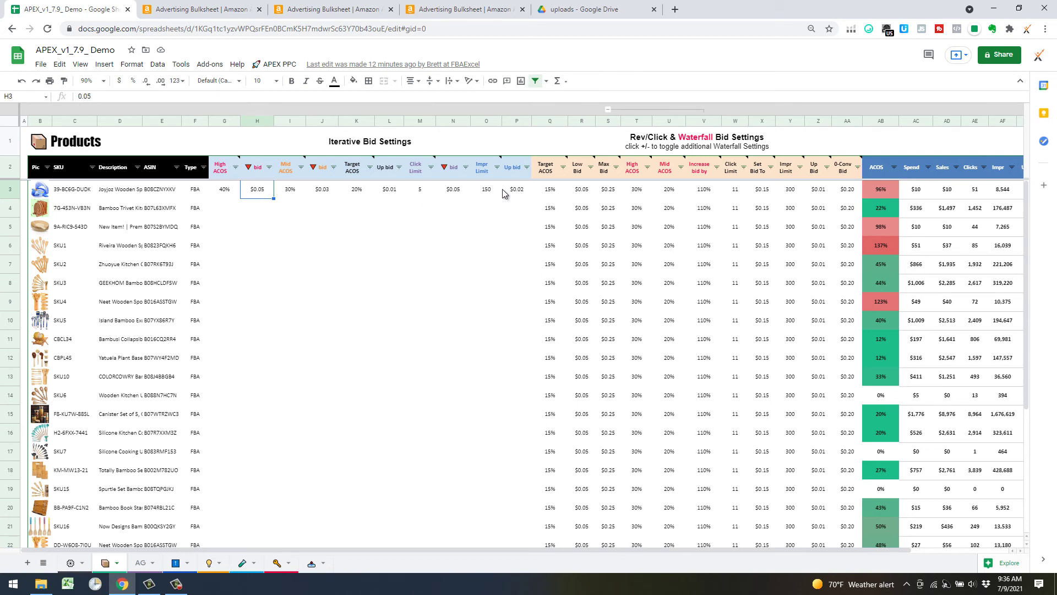
left_click(257, 207)
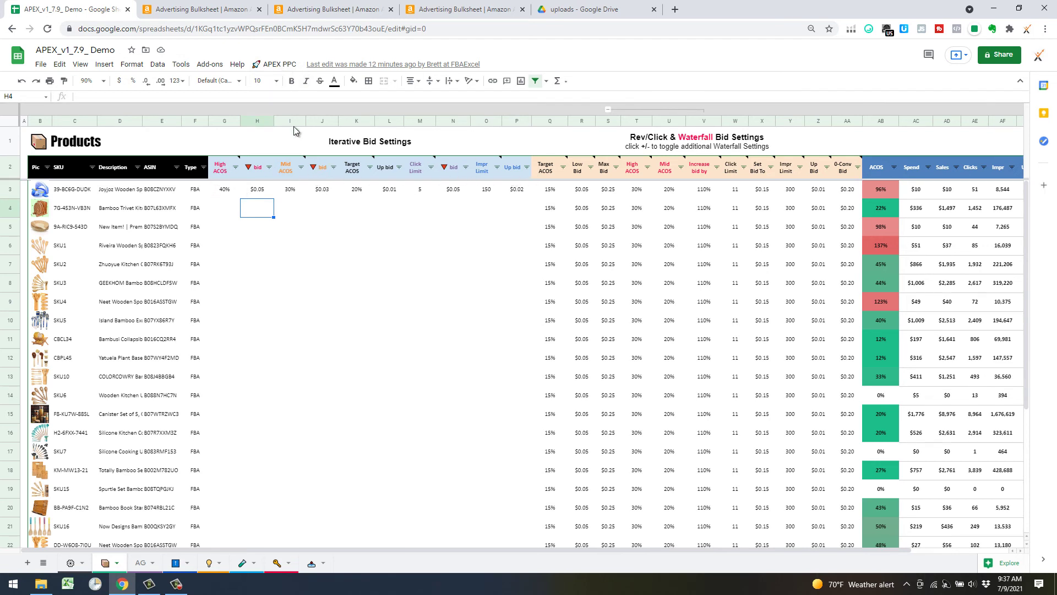
key("Right")
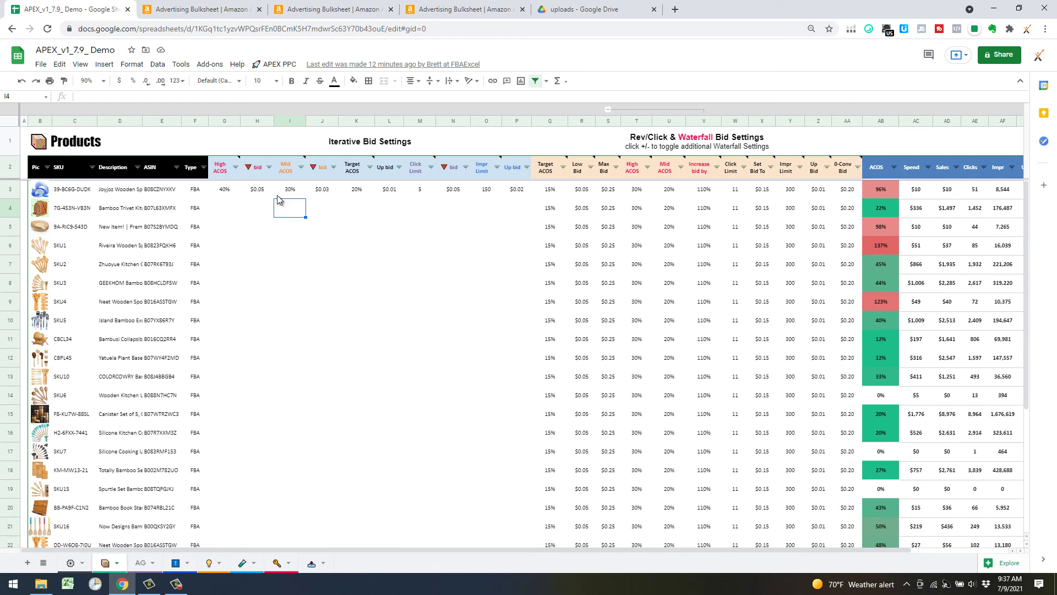
mouse_move(287, 176)
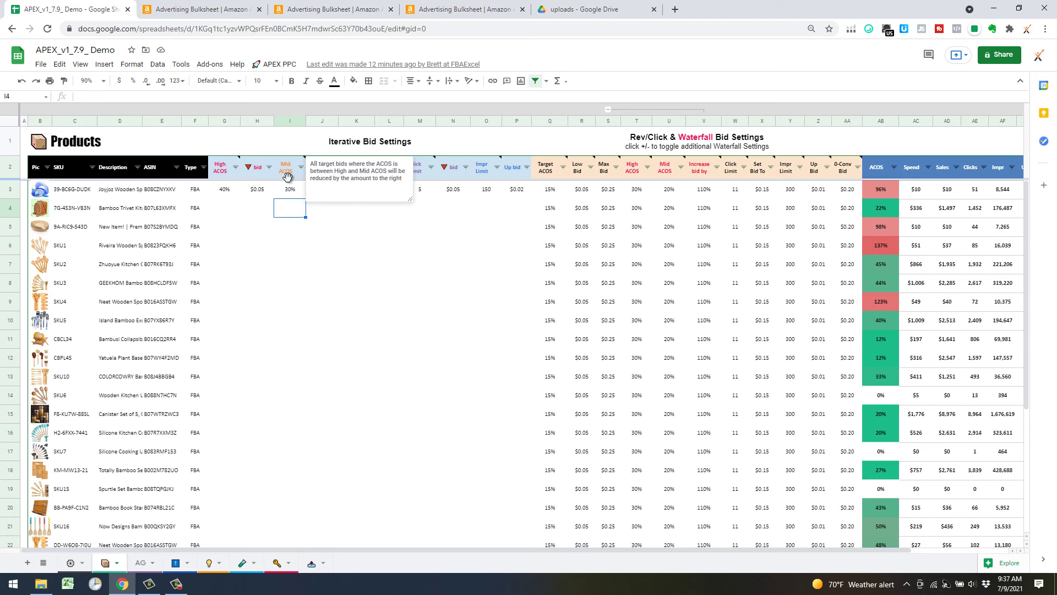
key("Down")
key("Down")
key("Down")
key("Left")
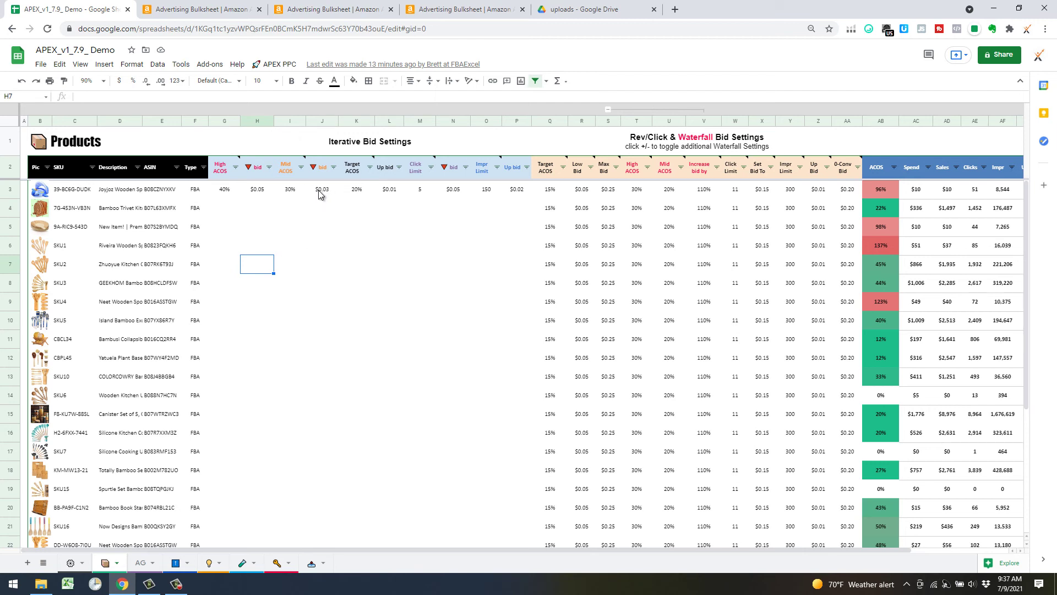
key("Up")
key("Up")
key("Right")
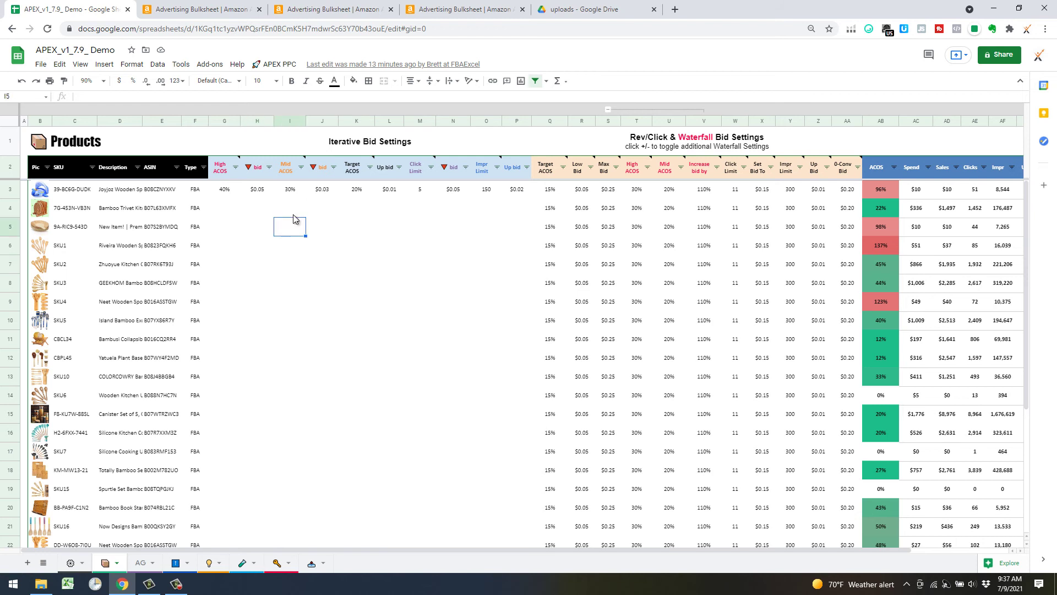
left_click(295, 202)
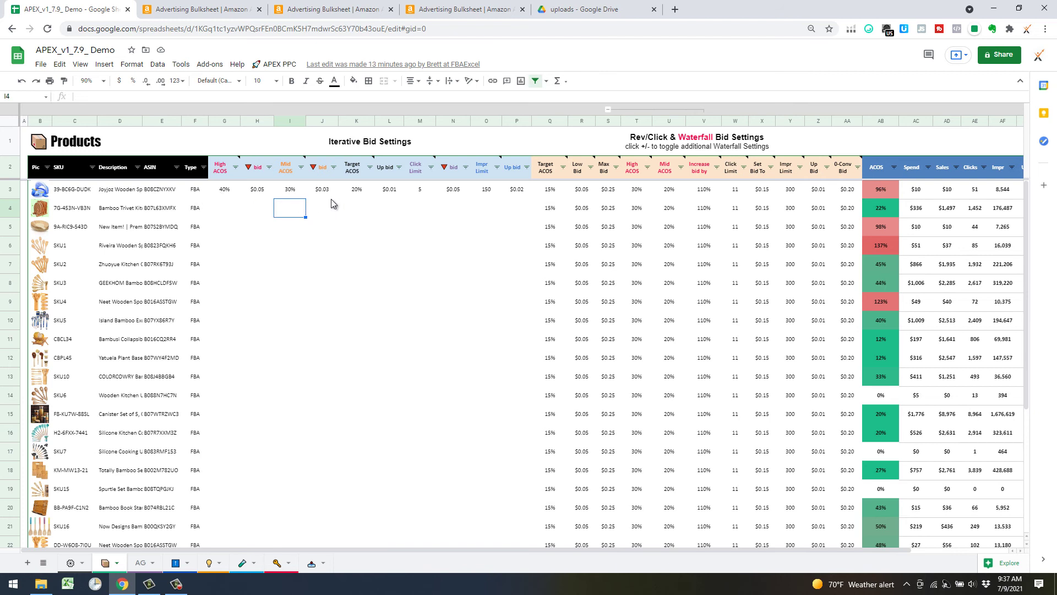
left_click(317, 215)
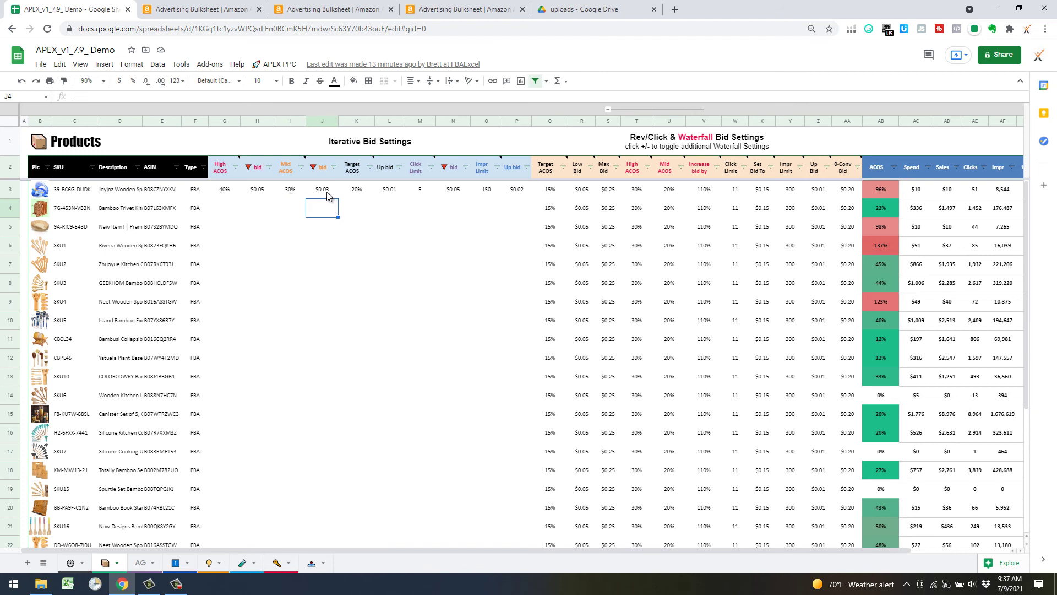
mouse_move(353, 176)
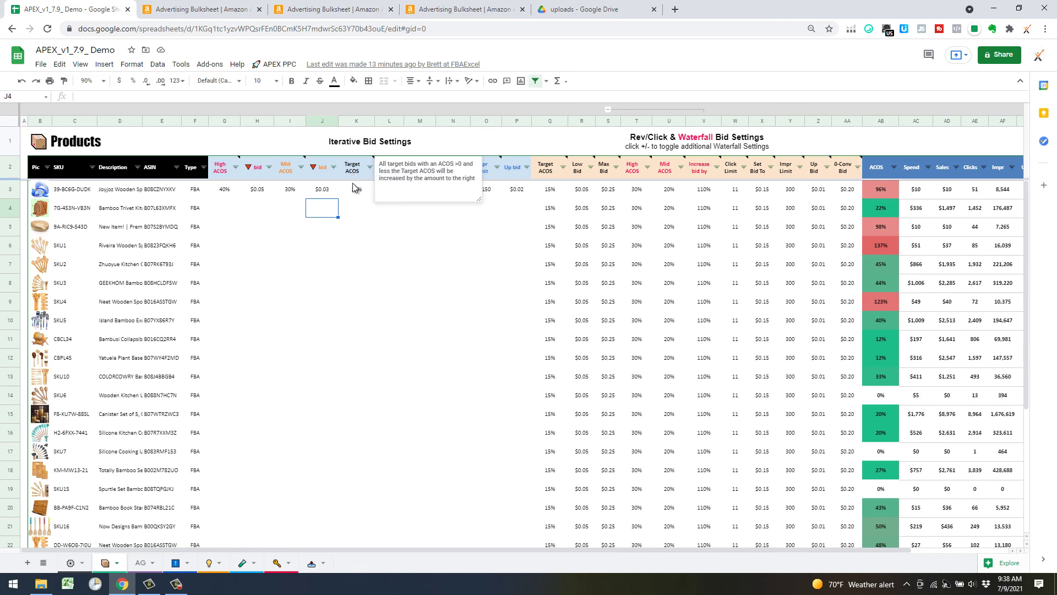
left_click(393, 189)
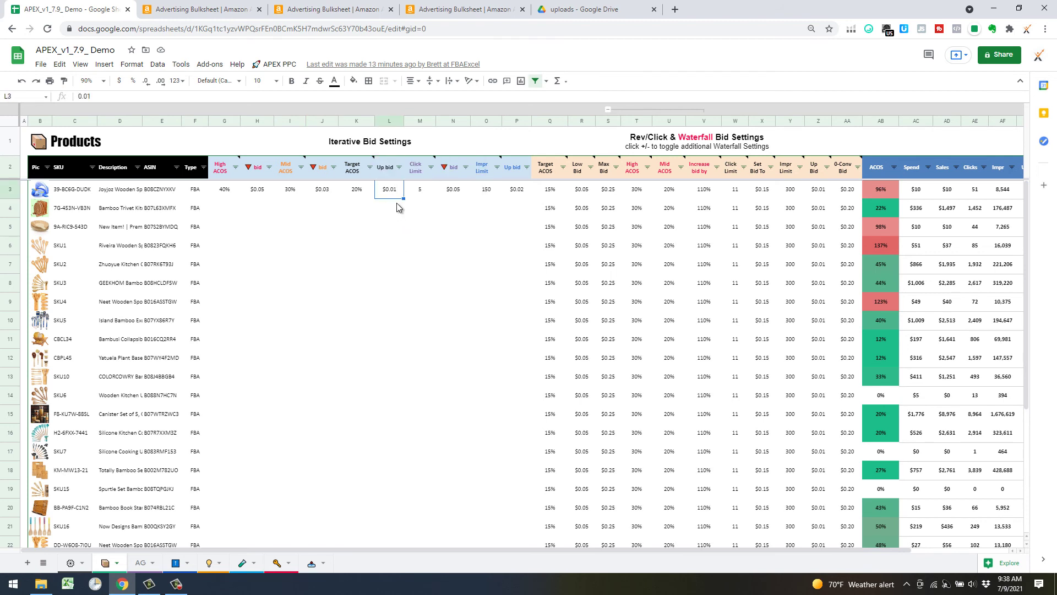
left_click(417, 190)
mouse_move(422, 174)
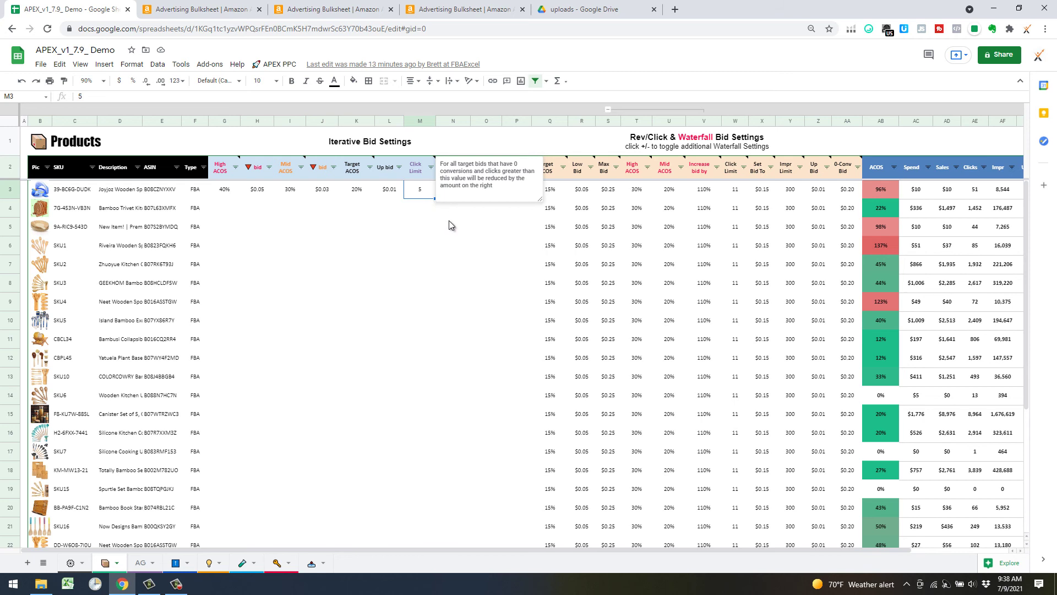
left_click(444, 196)
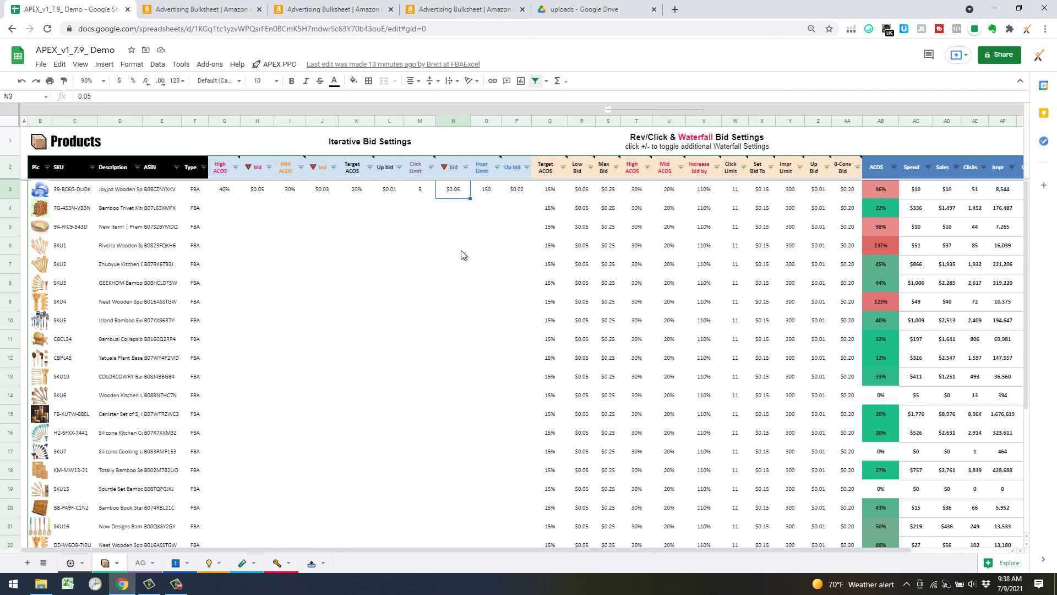
left_click(488, 192)
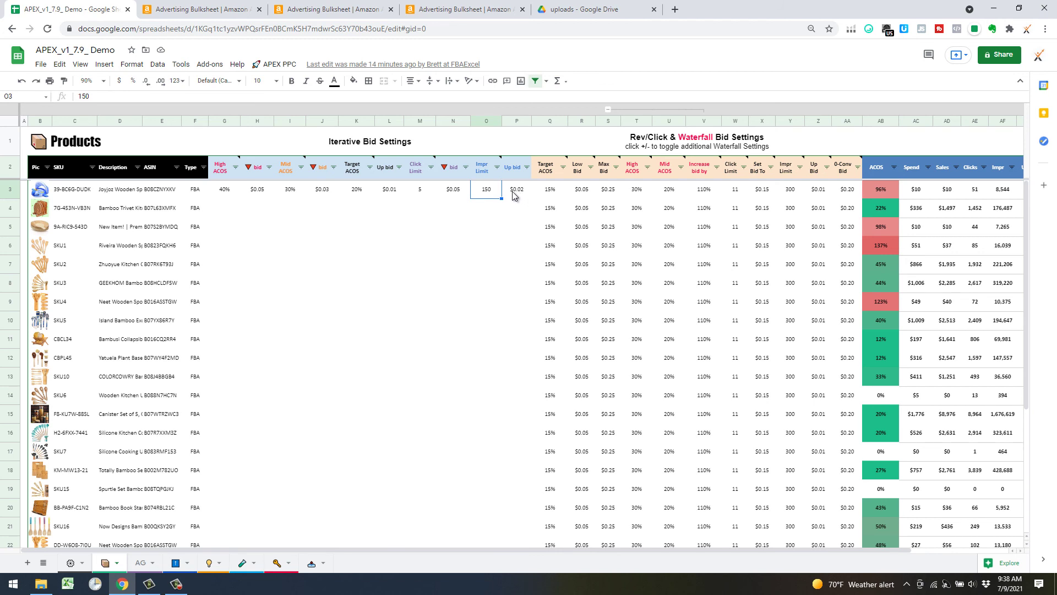
left_click(504, 210)
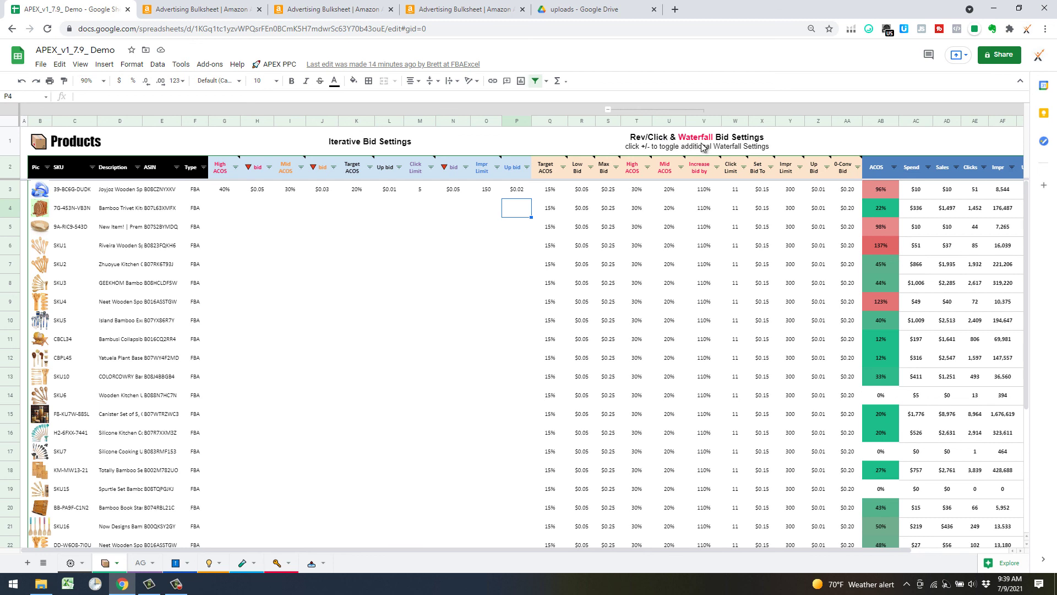
left_click(490, 260)
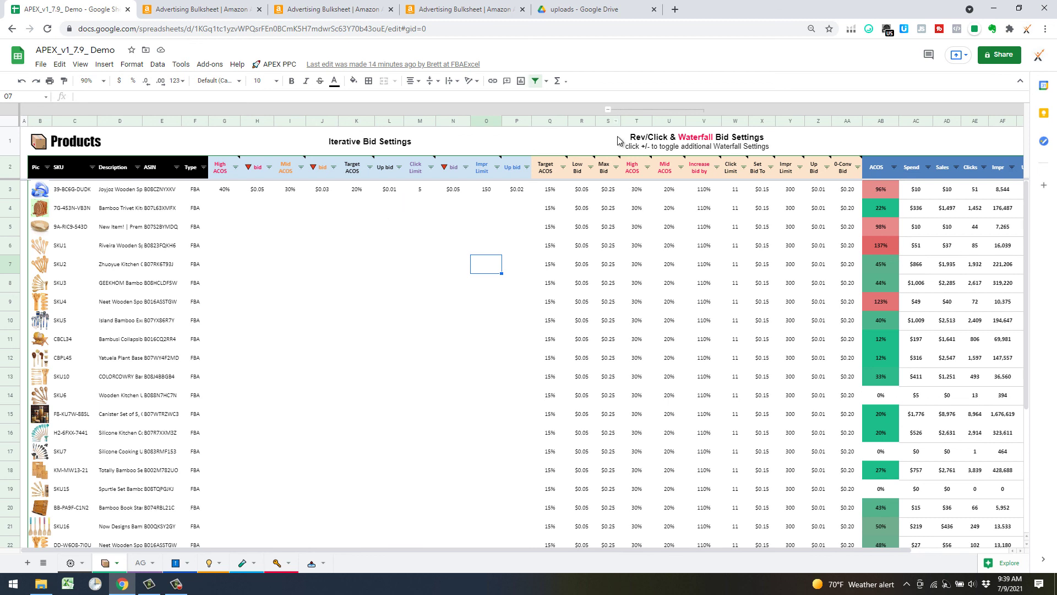
mouse_move(591, 171)
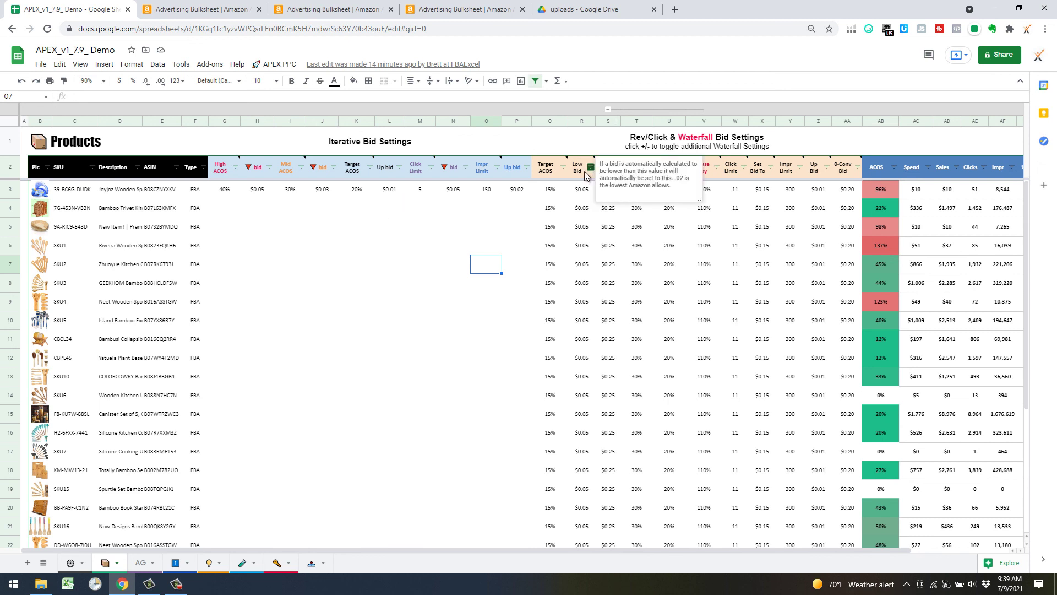
left_click(598, 141)
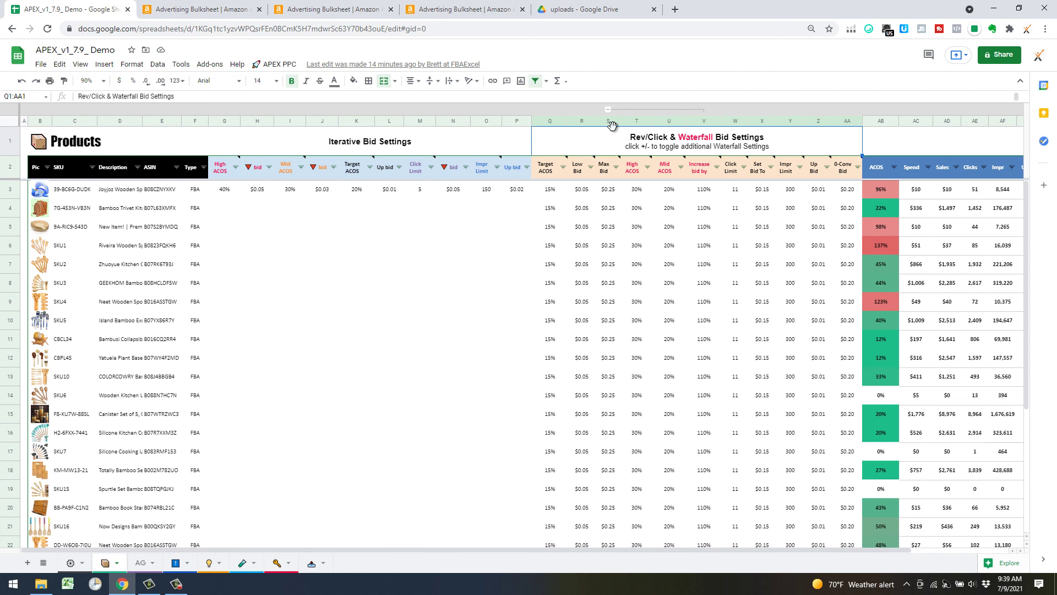
left_click(485, 270)
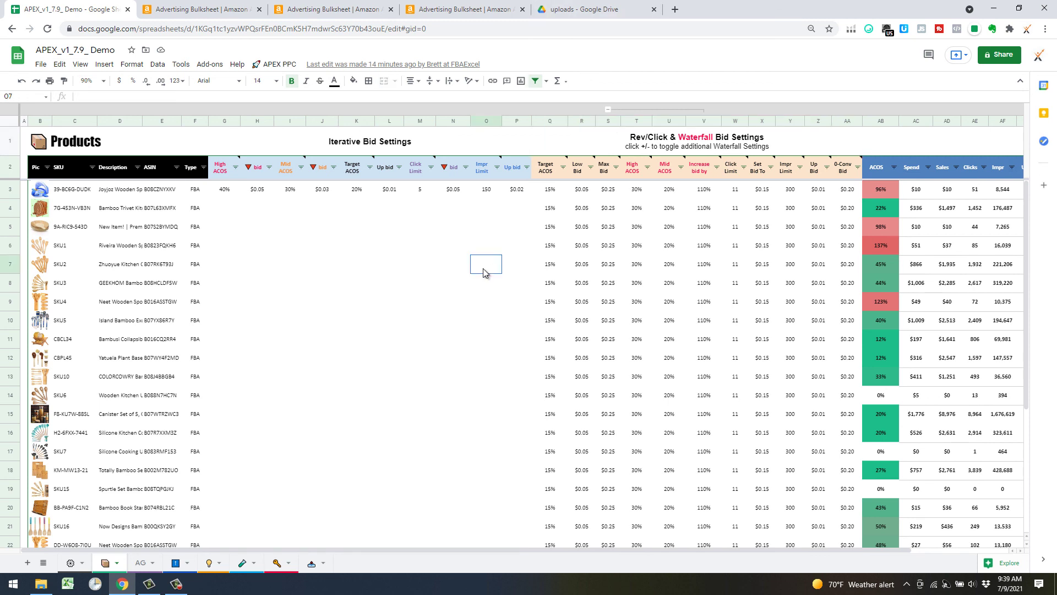